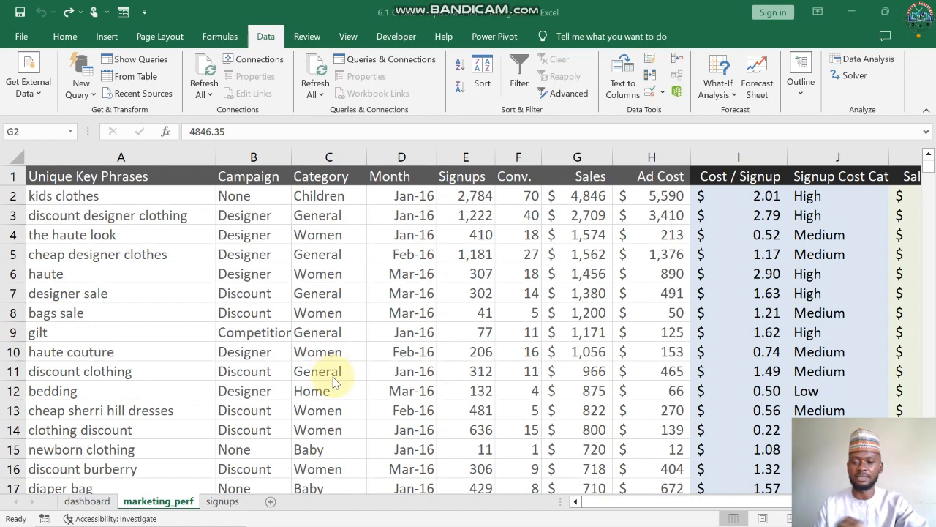
Step: On the dashboard sheet, set the data validation of the Choose Category cell C3 to allow a List
click(88, 502)
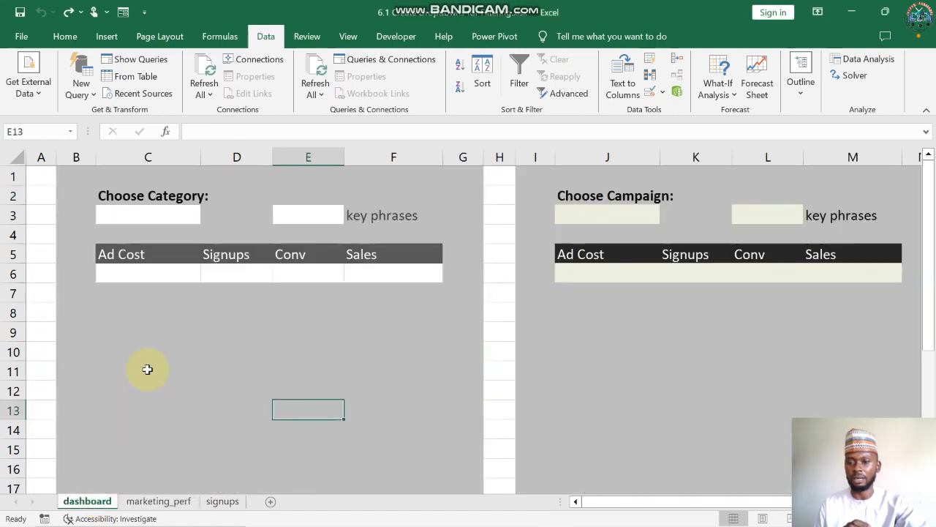
click(160, 219)
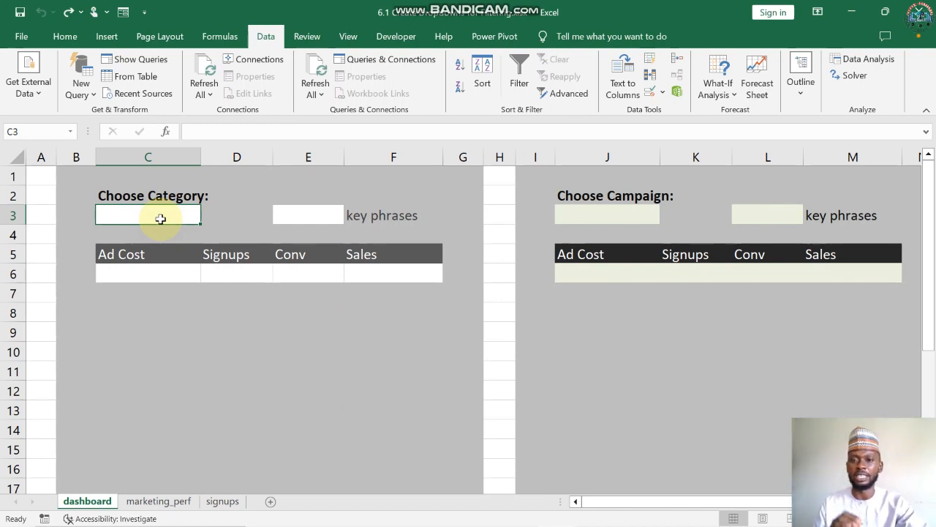
click(654, 96)
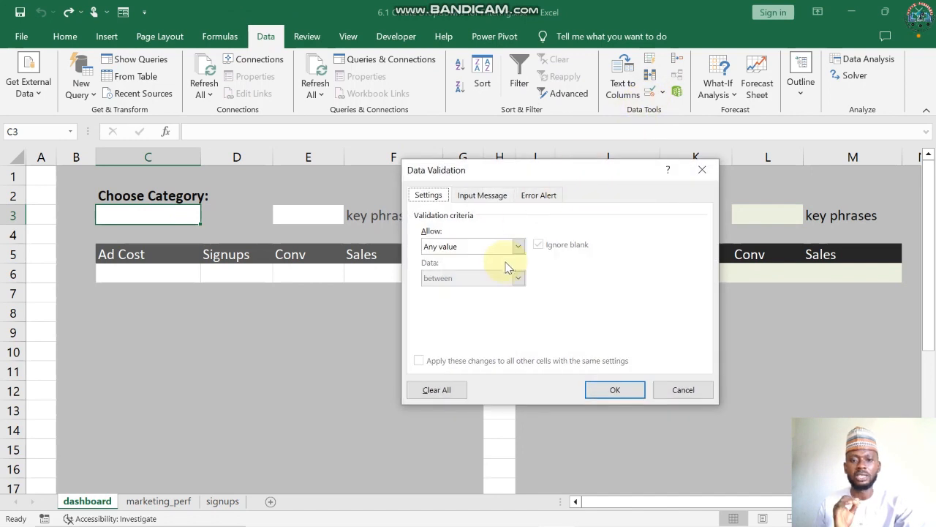
click(518, 246)
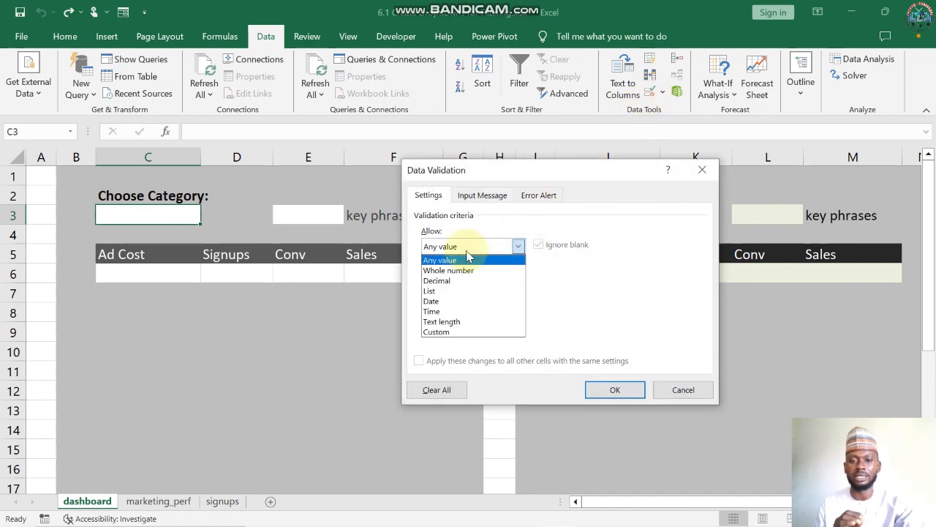
click(431, 290)
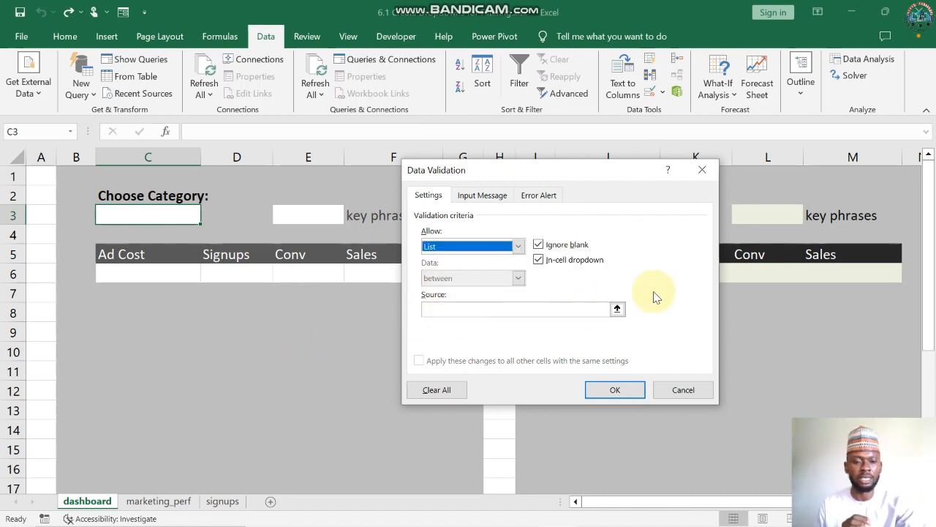
Step: Set the list source to the category headers =signups!$C$3:$I$3 and apply the validation
click(617, 309)
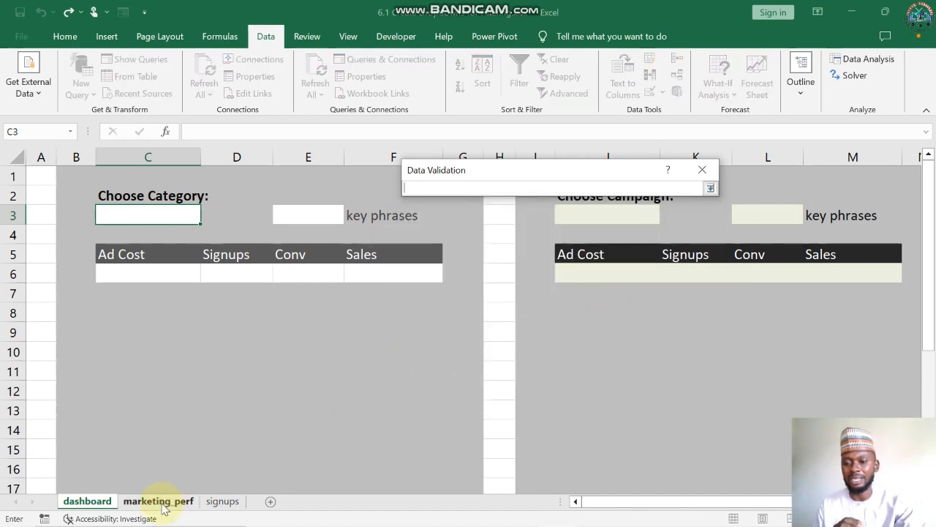
click(221, 501)
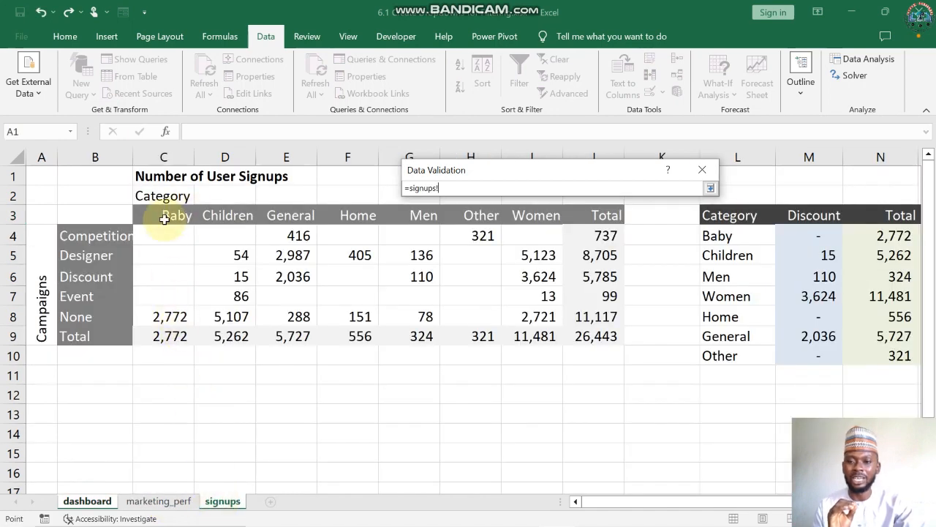
drag(165, 216, 472, 215)
drag(165, 218, 536, 217)
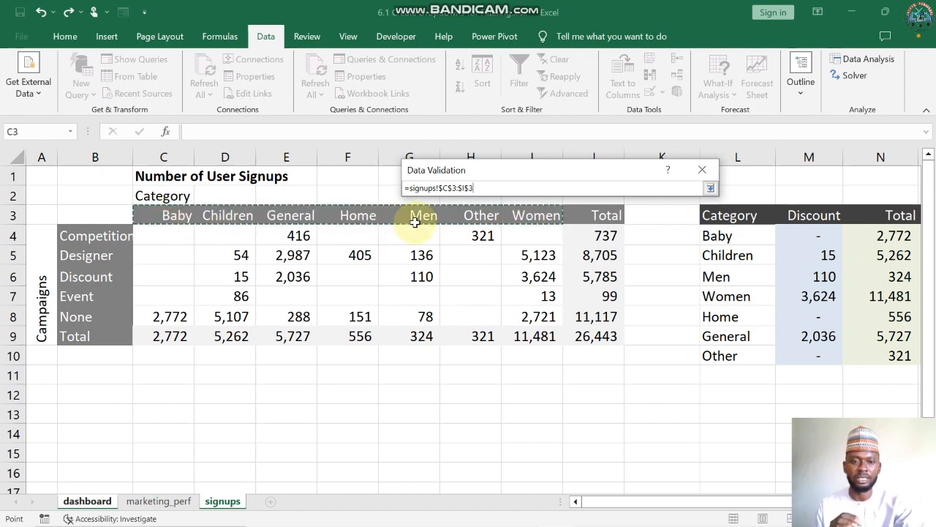
click(710, 190)
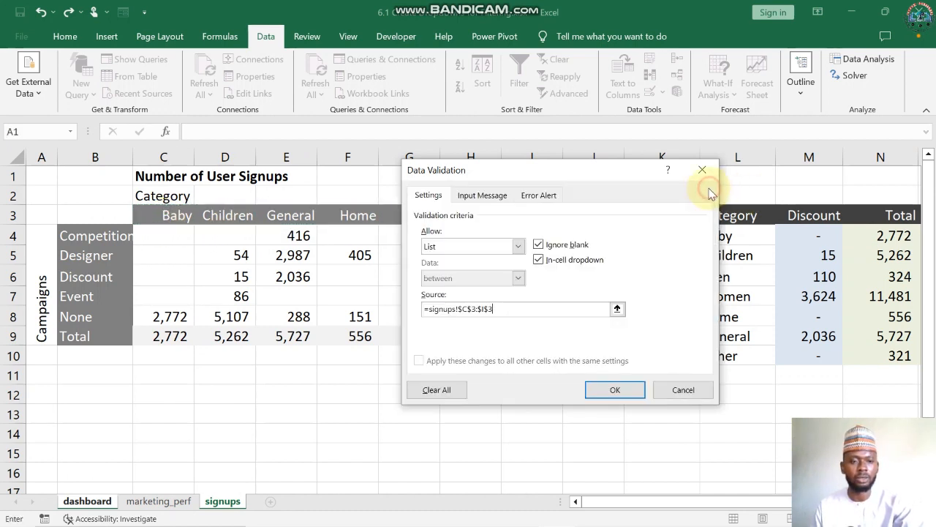
click(615, 390)
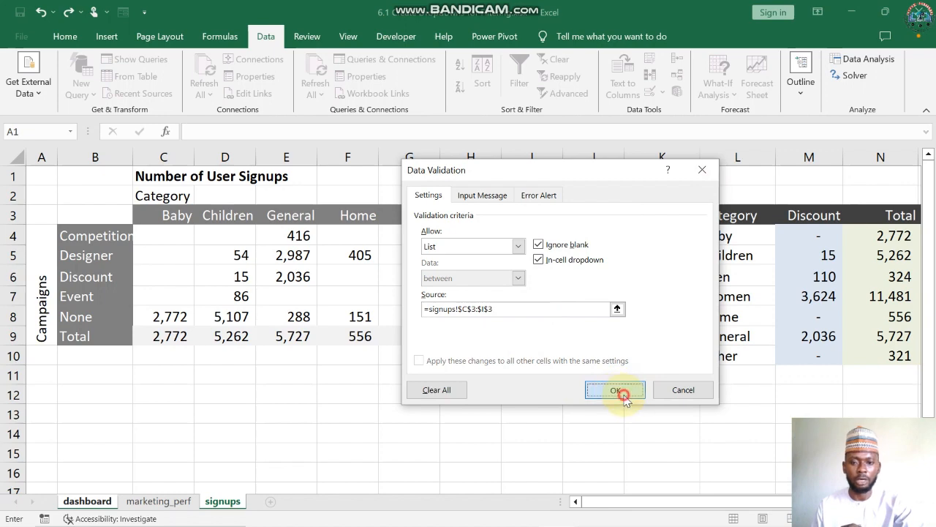
Step: Test the category dropdown in C3 by choosing Children and finally Home
click(207, 217)
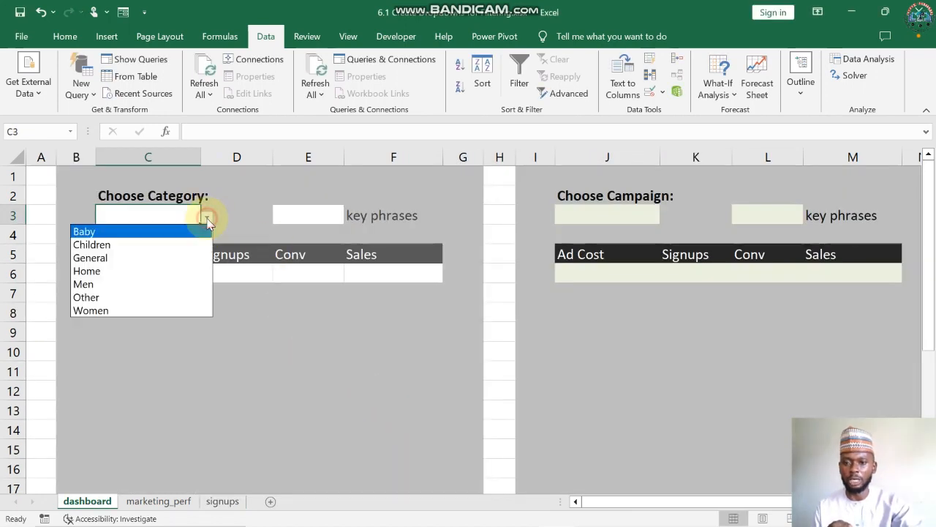
click(207, 218)
click(207, 217)
click(137, 247)
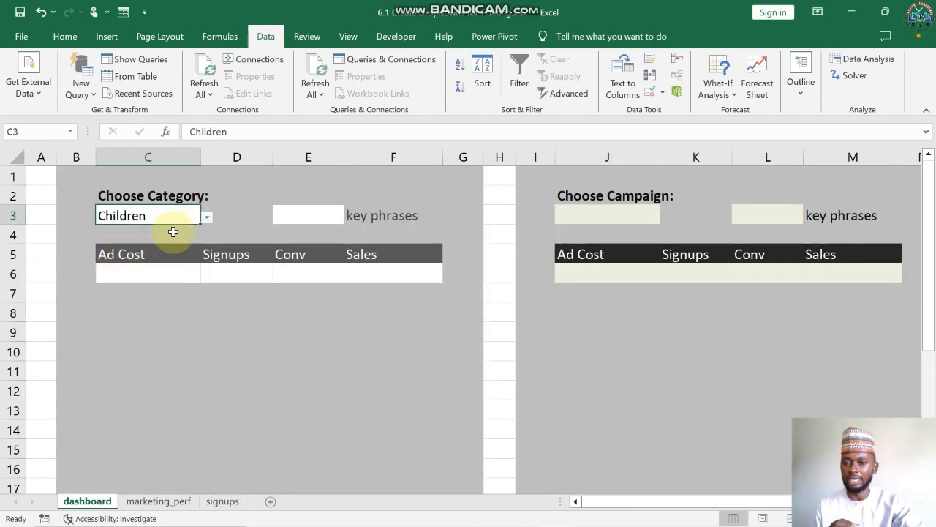
click(207, 217)
click(107, 271)
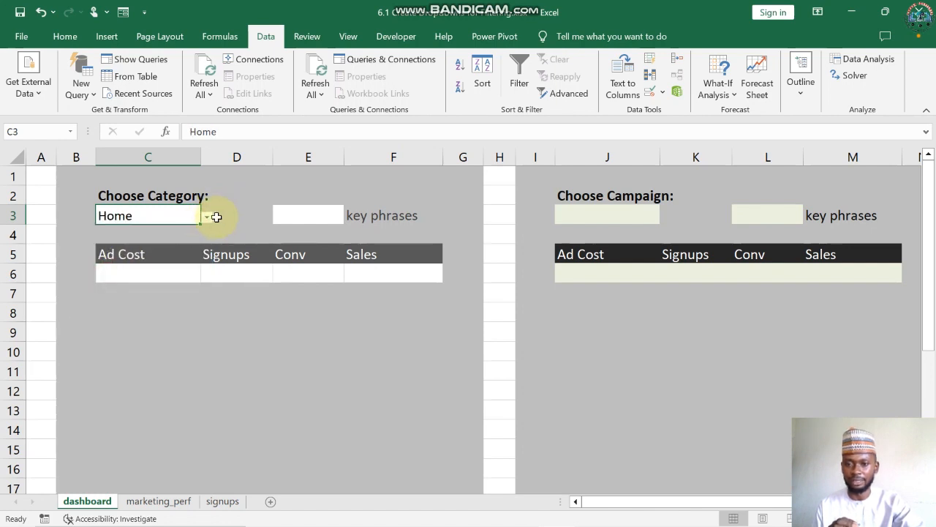
Step: Start a COUNTIF formula in the key phrases cell E3 with the Category range marketing_perf!C2:C381
click(337, 214)
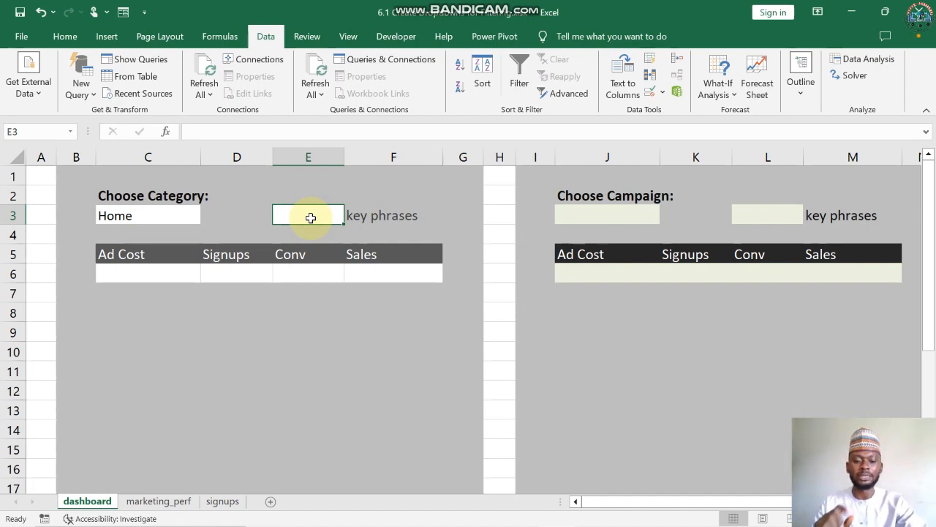
text(=)
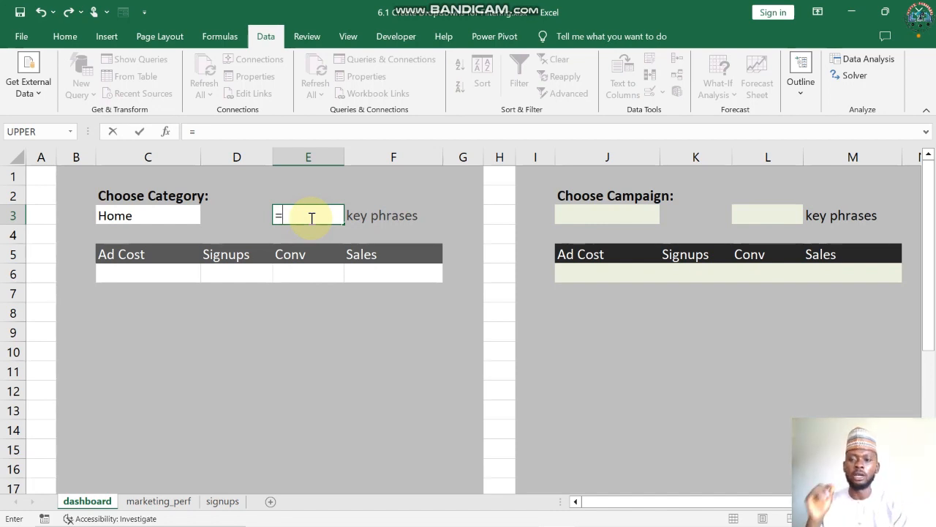
text(countif)
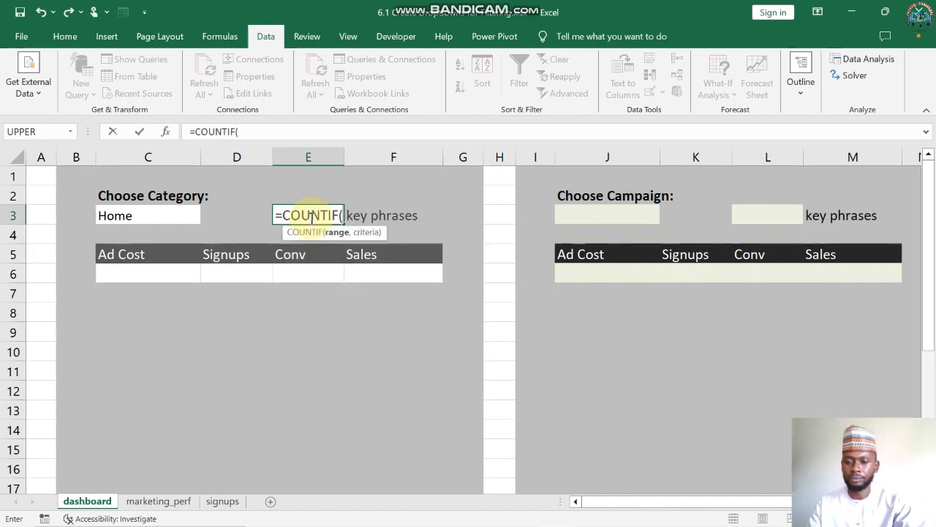
key(Tab)
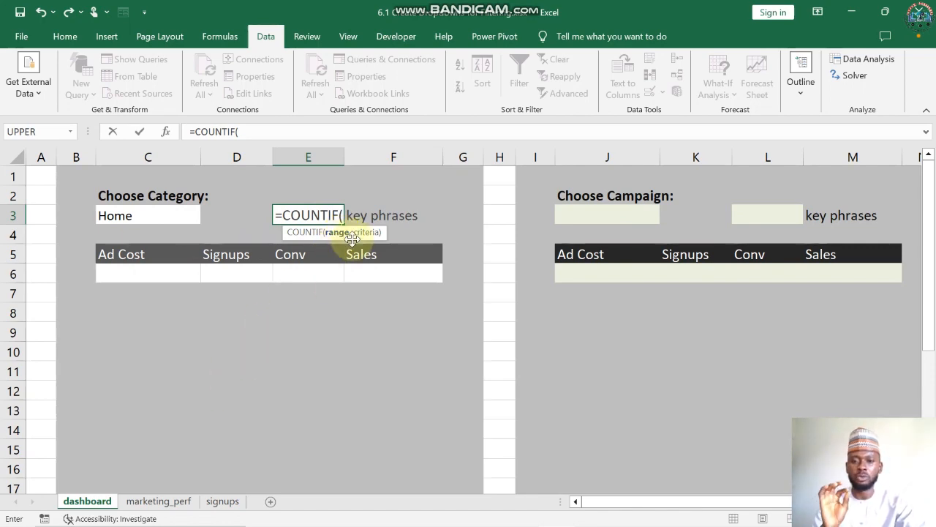
click(160, 503)
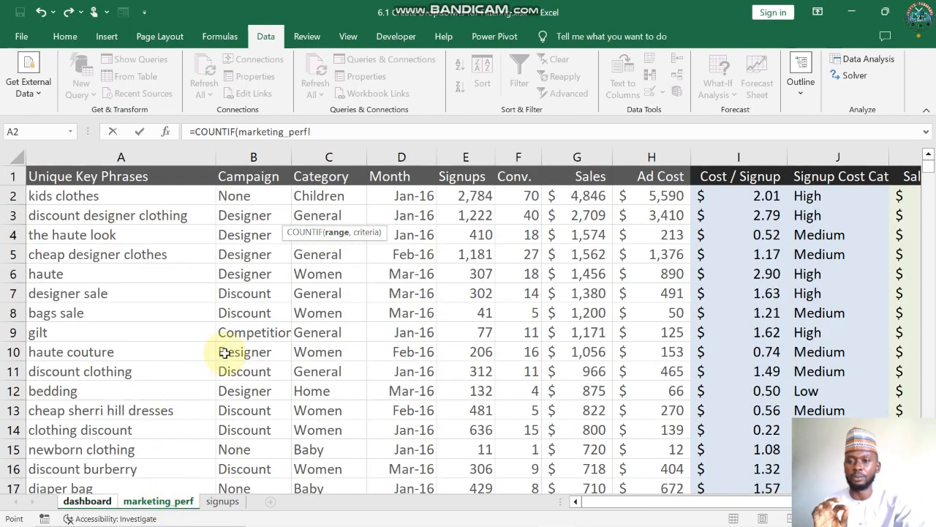
click(340, 196)
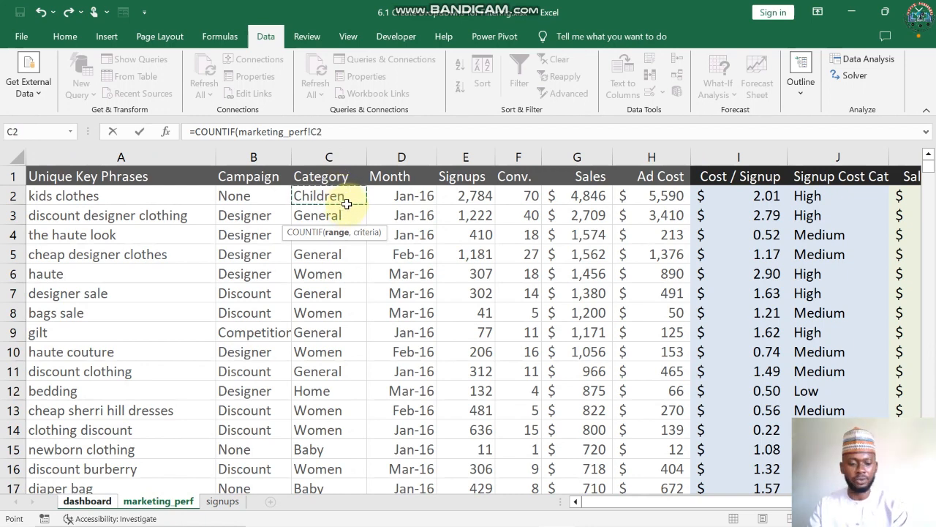
key(ctrl+shift+Down)
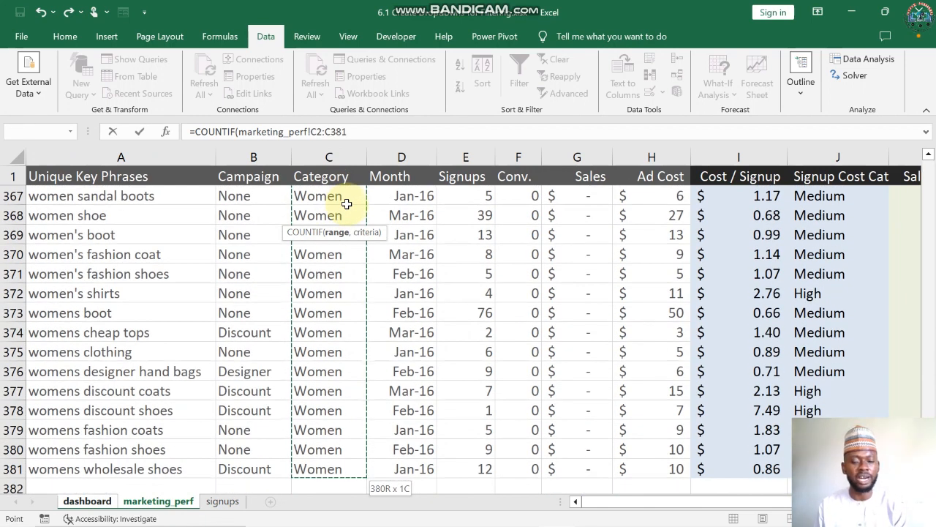
Step: Complete the COUNTIF formula in E3 with dashboard!C3 as the criteria and enter it
drag(356, 132, 333, 132)
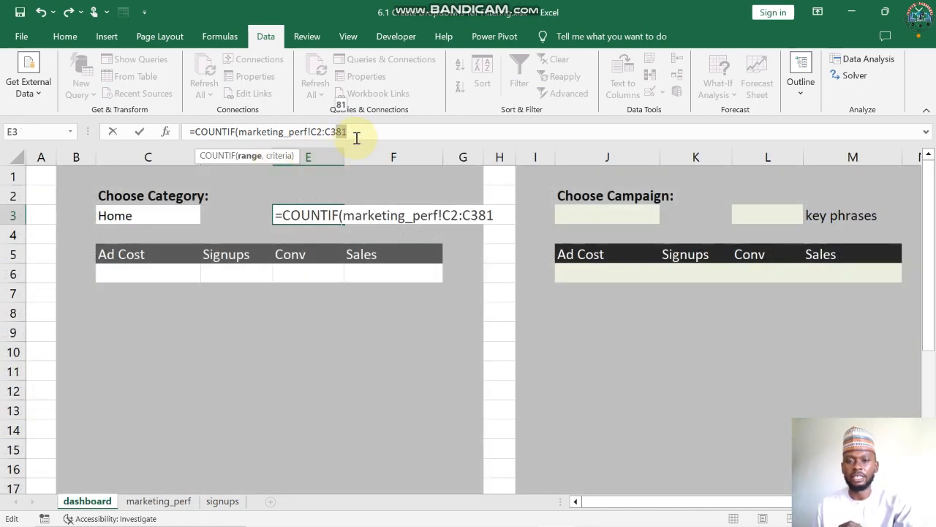
click(357, 132)
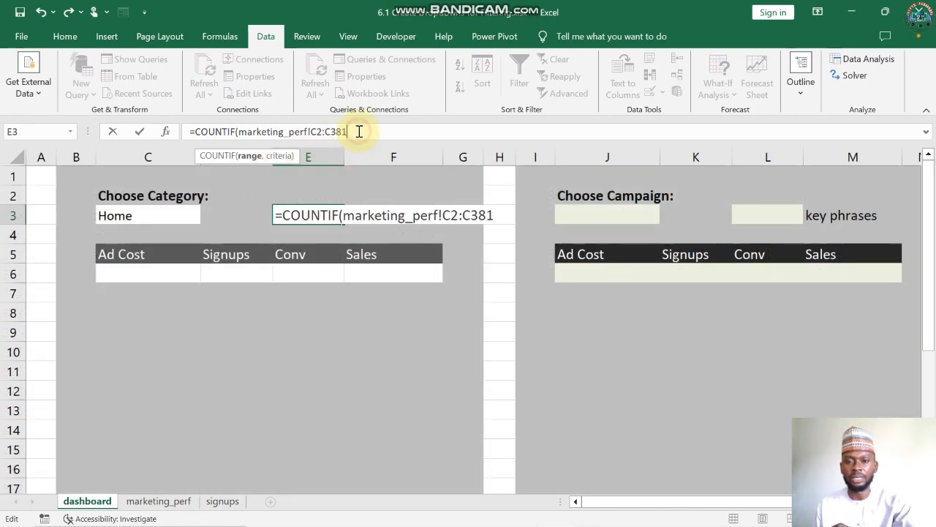
text(,)
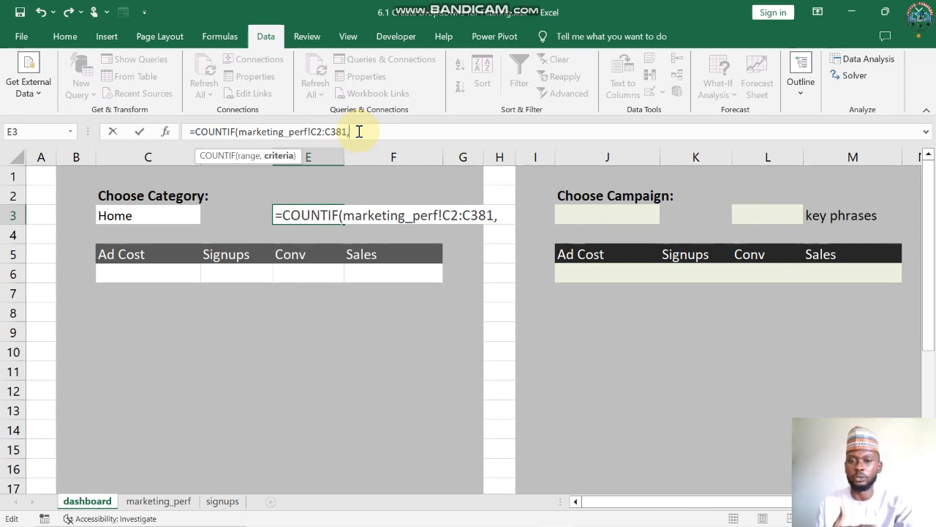
click(129, 215)
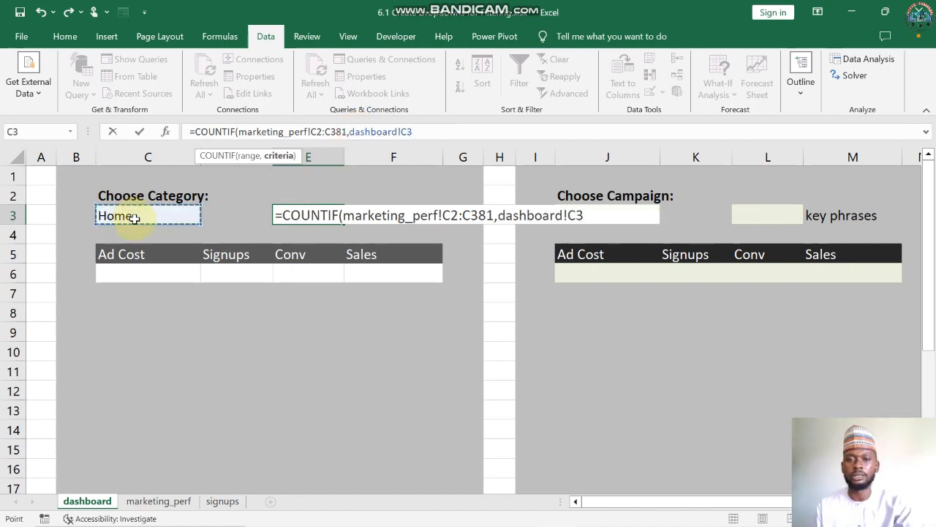
text())
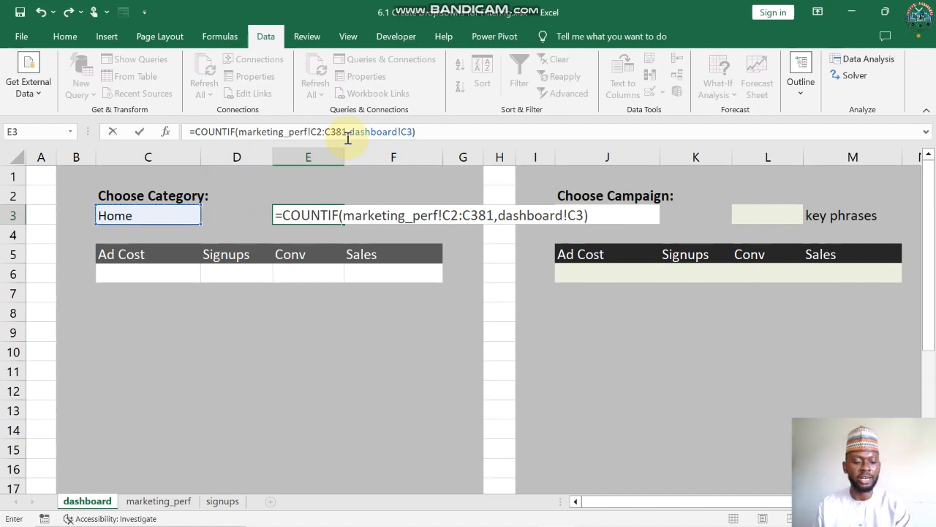
key(Return)
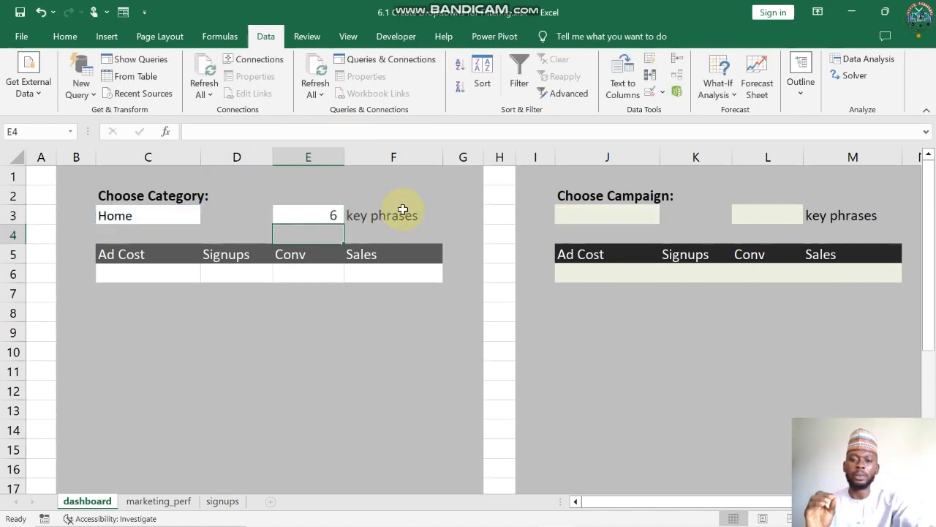
Step: Check the key phrase count by switching the category in C3 to Children, Baby and finally Men
click(163, 219)
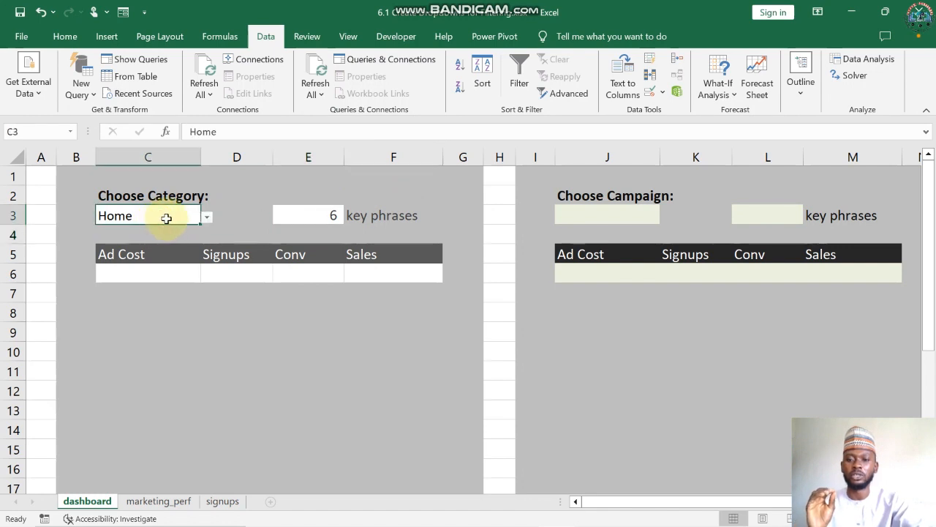
click(207, 219)
click(154, 243)
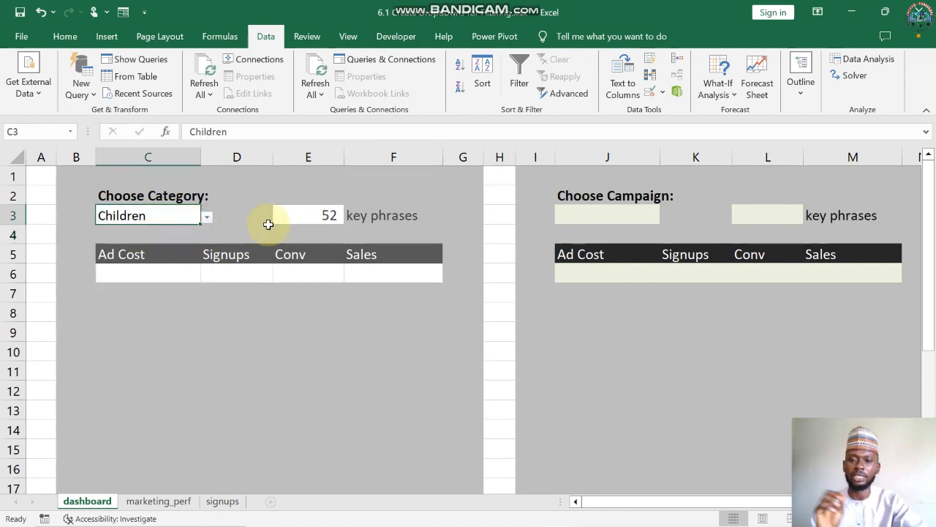
click(207, 217)
click(207, 218)
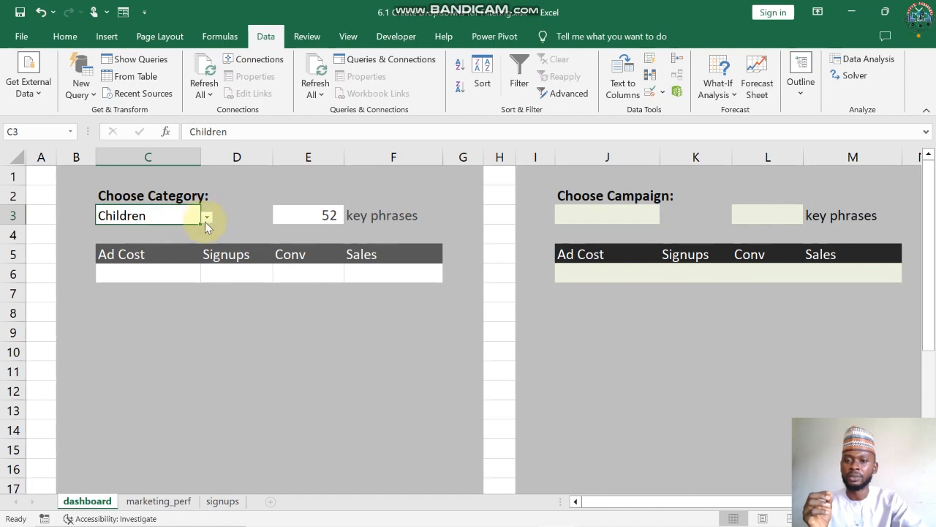
click(207, 218)
click(154, 233)
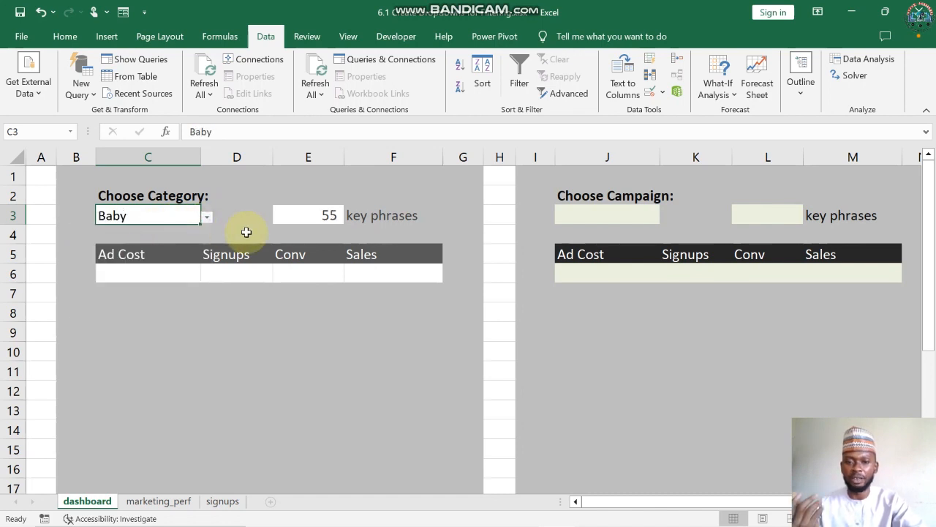
click(207, 217)
click(117, 285)
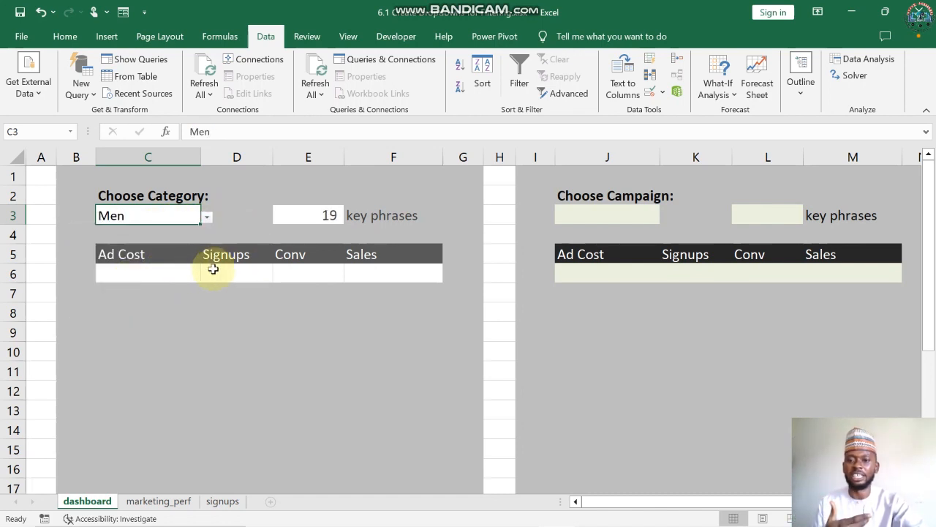
Step: Start a SUMIF formula in the category table's Ad Cost cell C6 with the absolute Category range marketing_perf!$C$2:$C$381
click(151, 272)
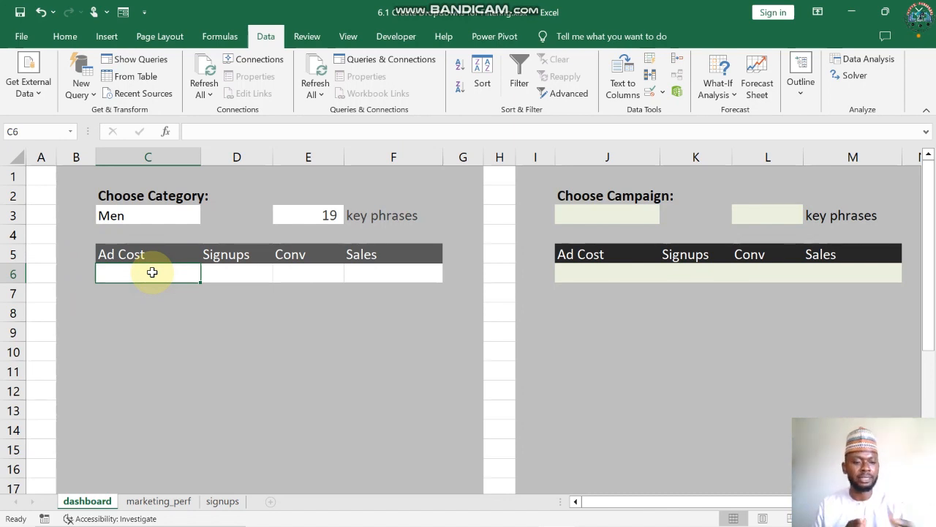
text(=)
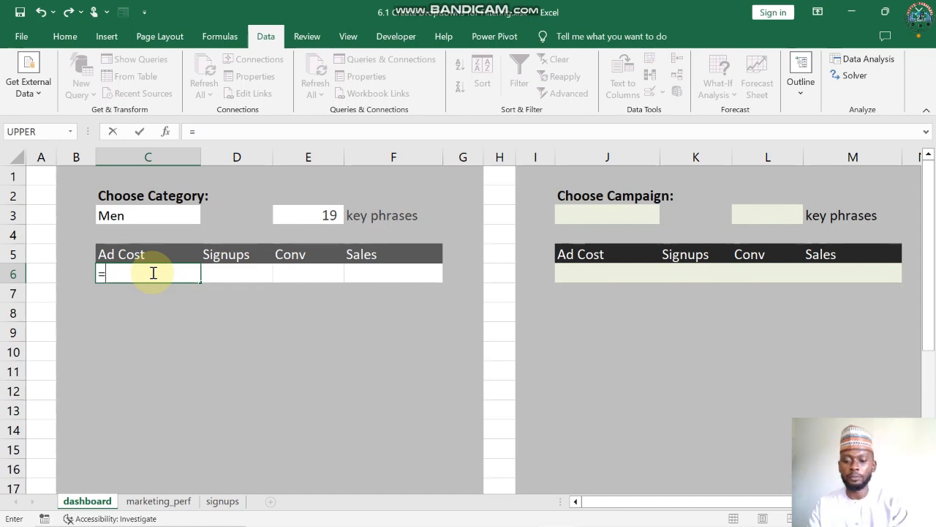
text(sumif)
key(Tab)
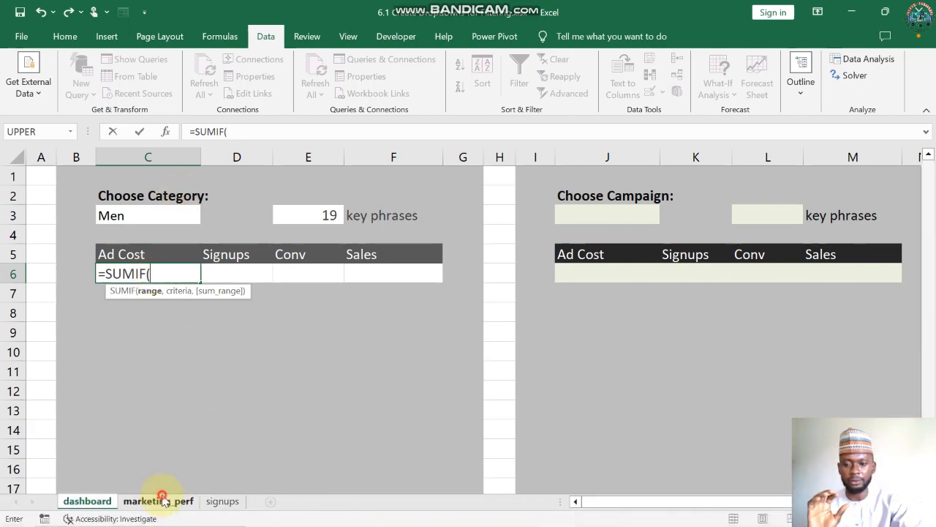
click(161, 501)
scroll(311, 241, up, 3)
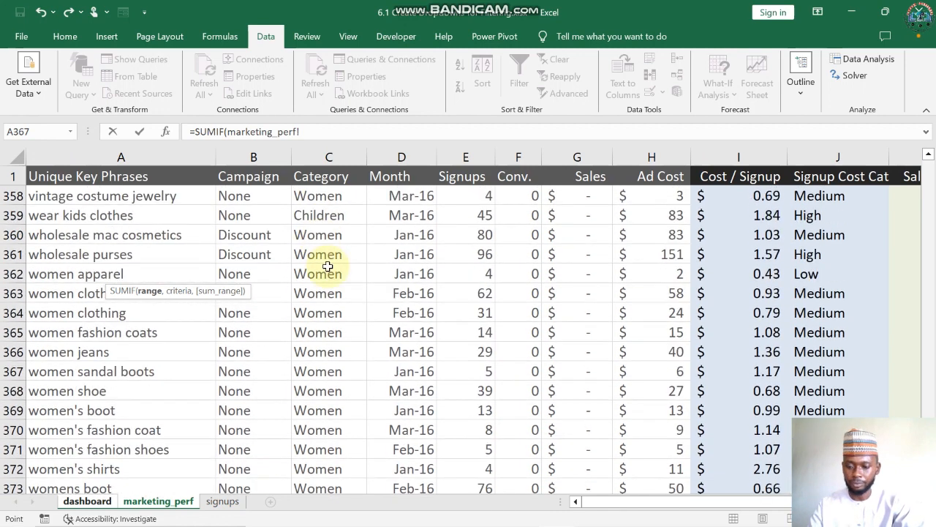
click(327, 266)
key(ctrl+Up)
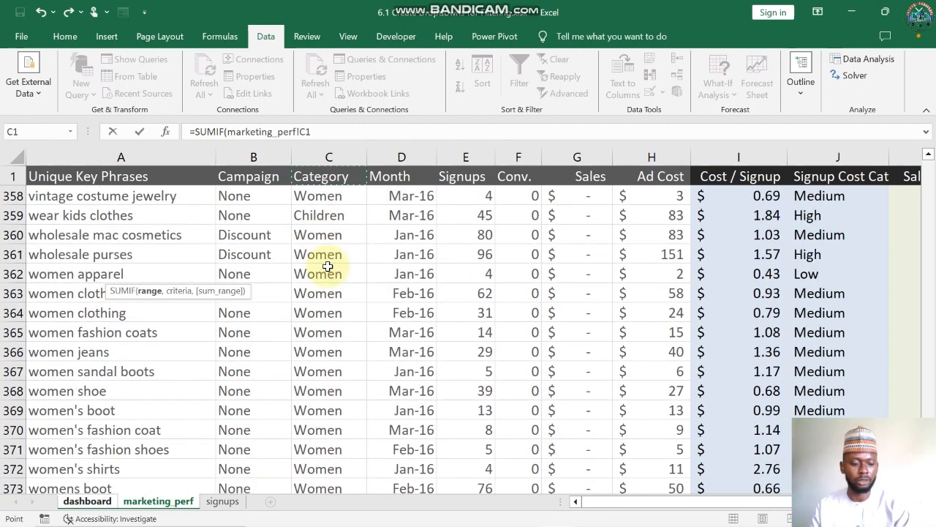
key(Down)
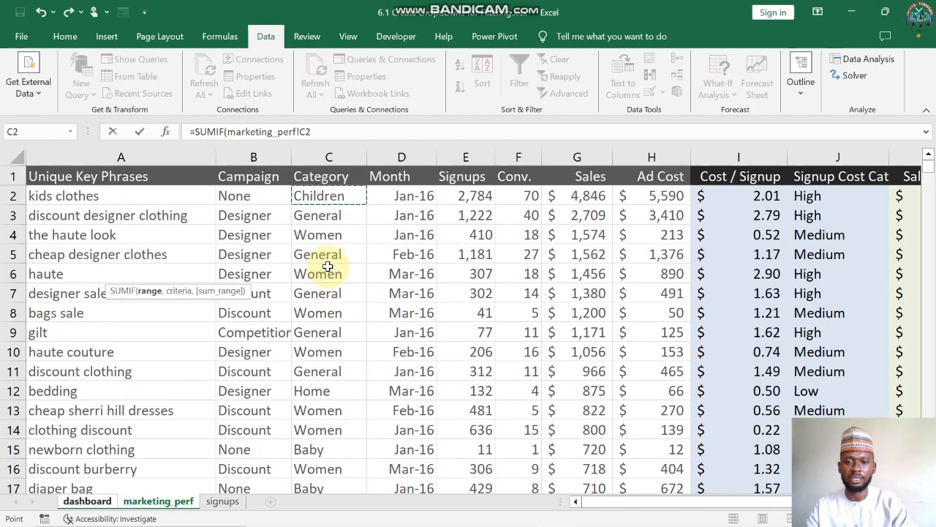
key(ctrl+shift+Down)
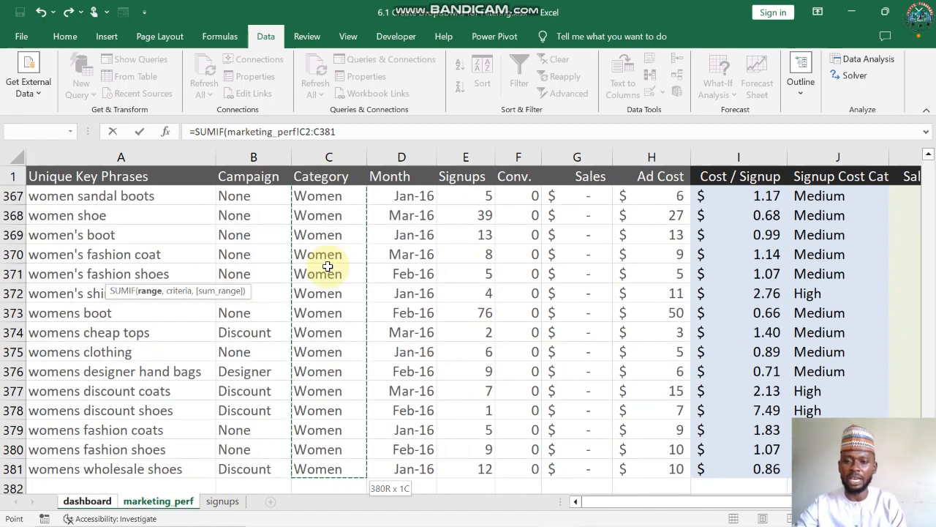
key(F4)
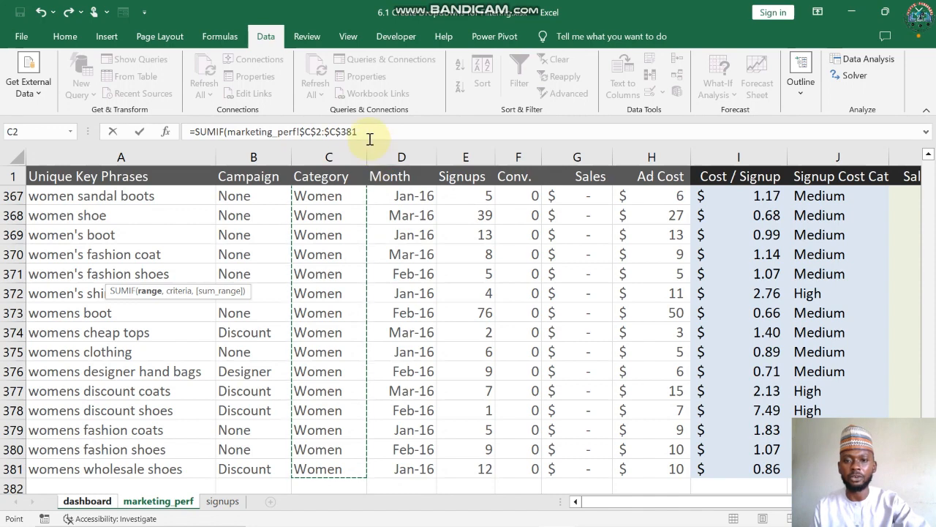
Step: Add the absolute reference dashboard!$C$3 as the criteria of the SUMIF formula in C6
drag(365, 133, 329, 131)
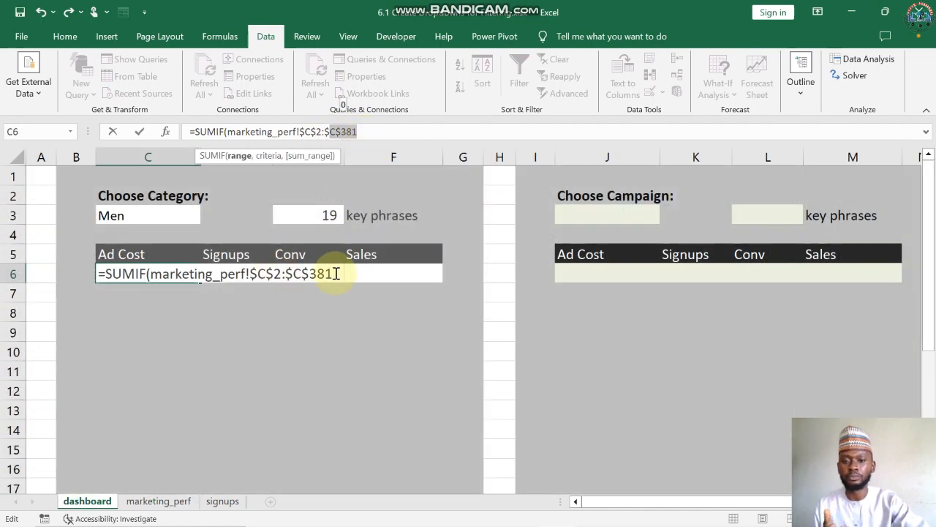
click(334, 275)
text(,)
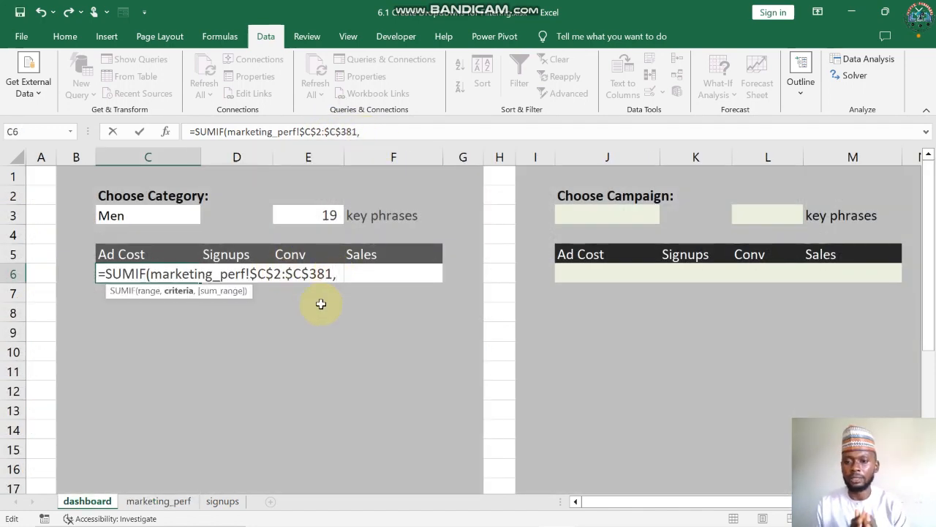
click(152, 219)
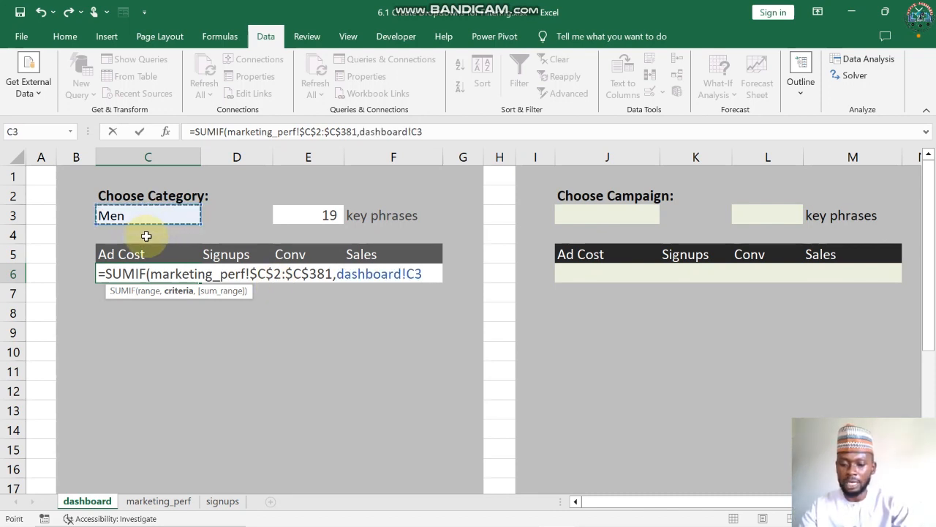
key(F4)
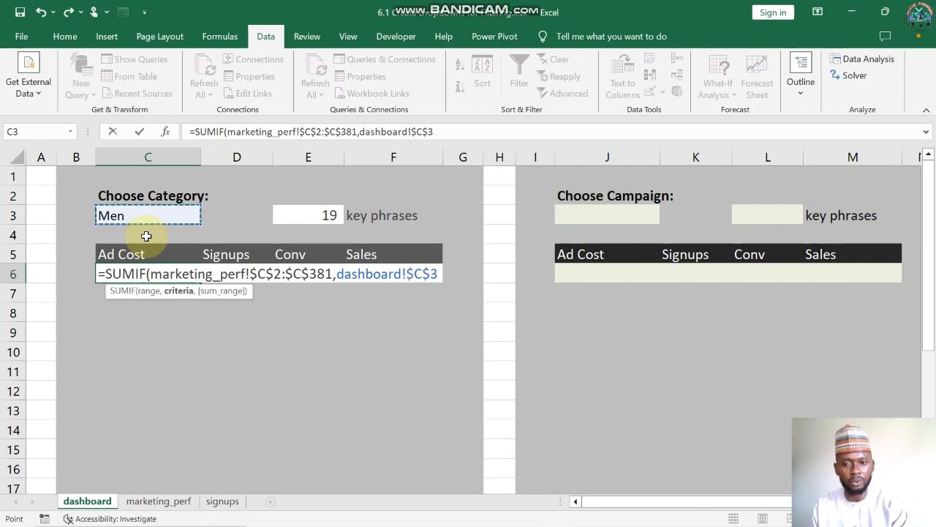
text(,)
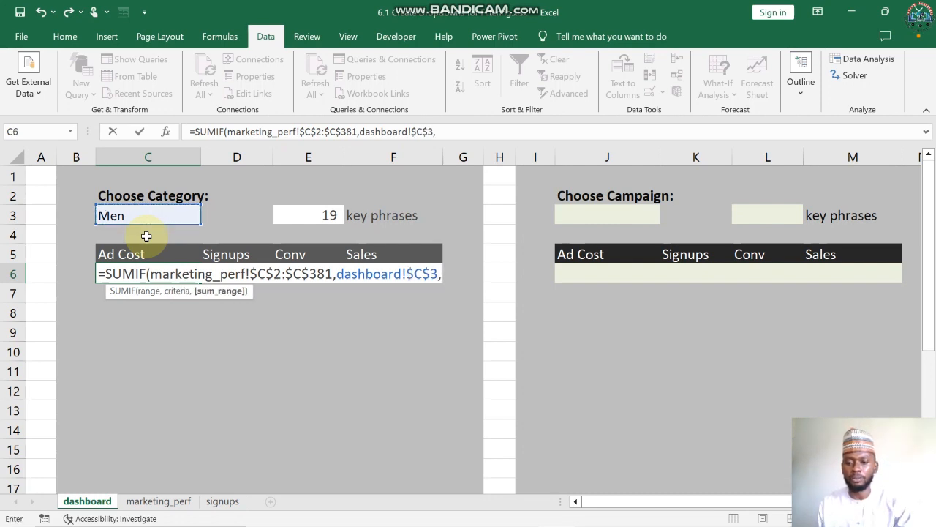
Step: Complete the SUMIF formula in C6 with the absolute Ad Cost sum range marketing_perf!$H$2:$H$381 and enter it
click(176, 501)
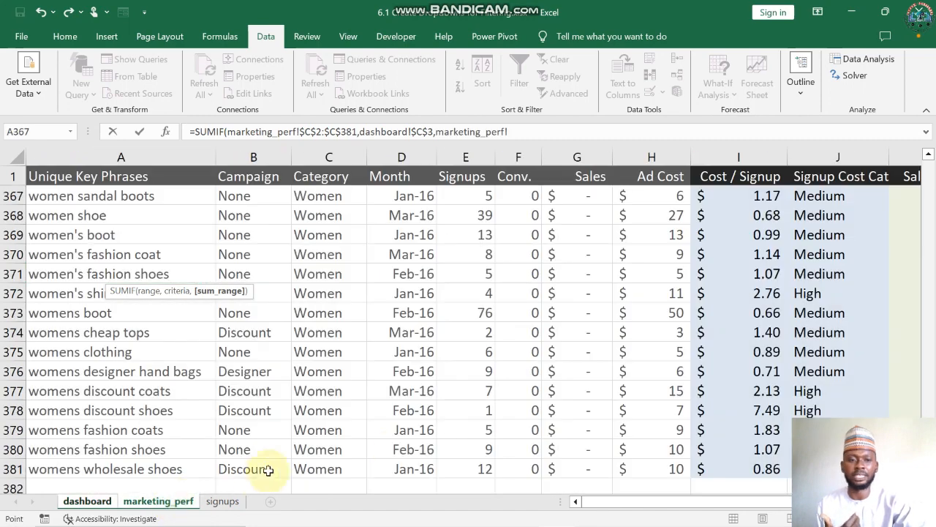
click(655, 408)
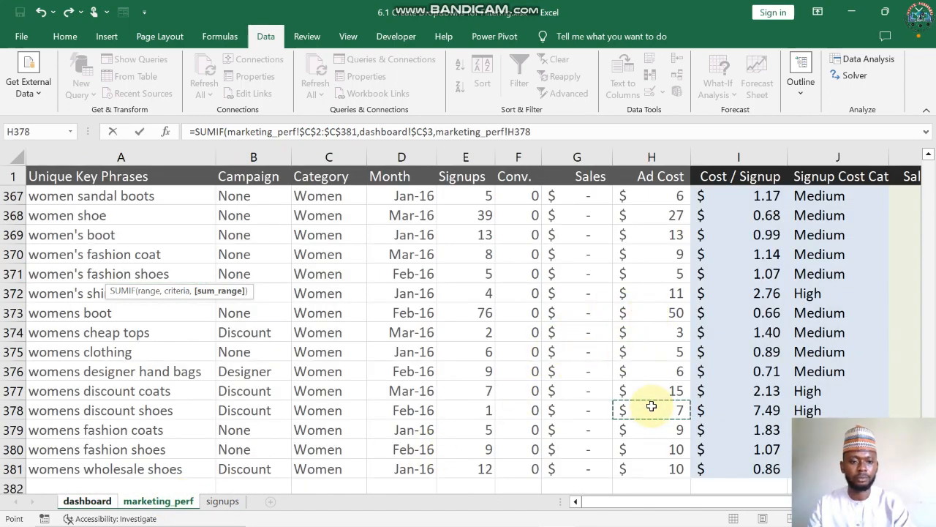
key(ctrl+Up)
key(Down)
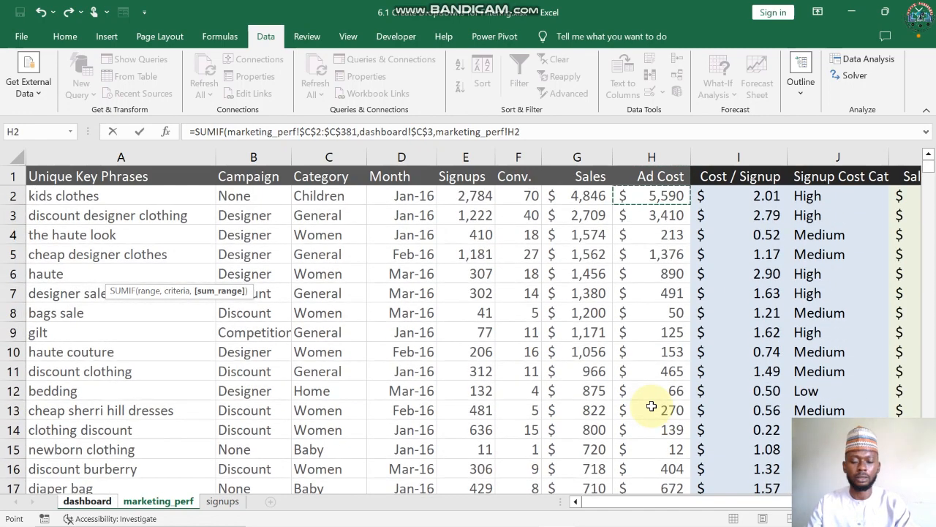
key(ctrl+shift+Down)
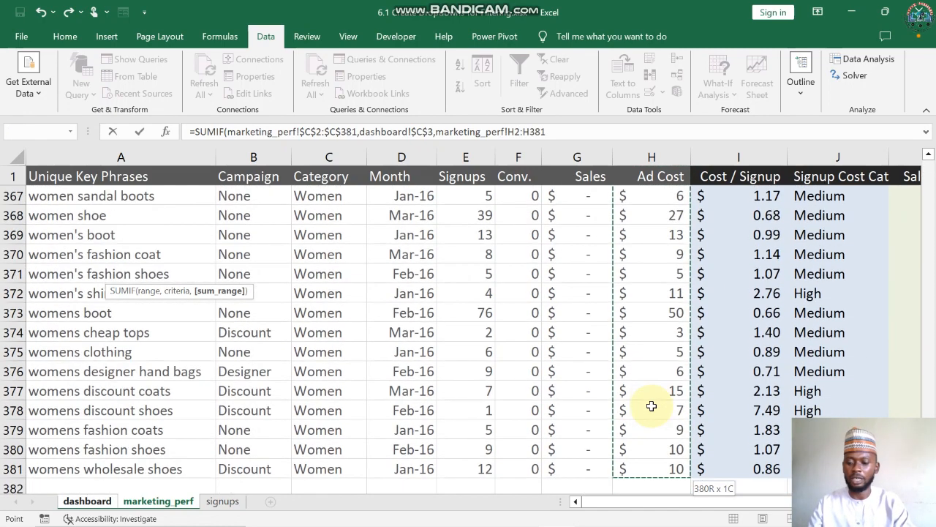
scroll(651, 405, up, 1)
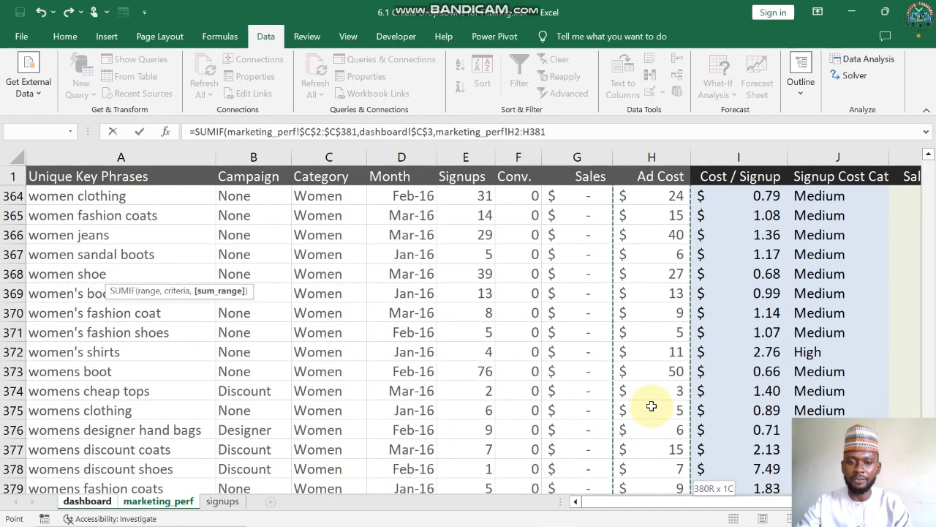
key(F4)
drag(582, 131, 558, 132)
click(574, 132)
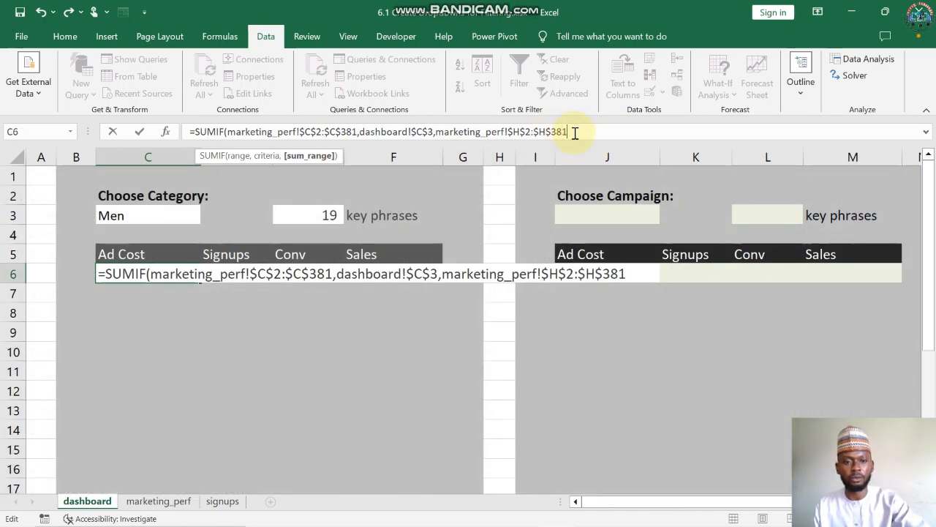
text())
key(Return)
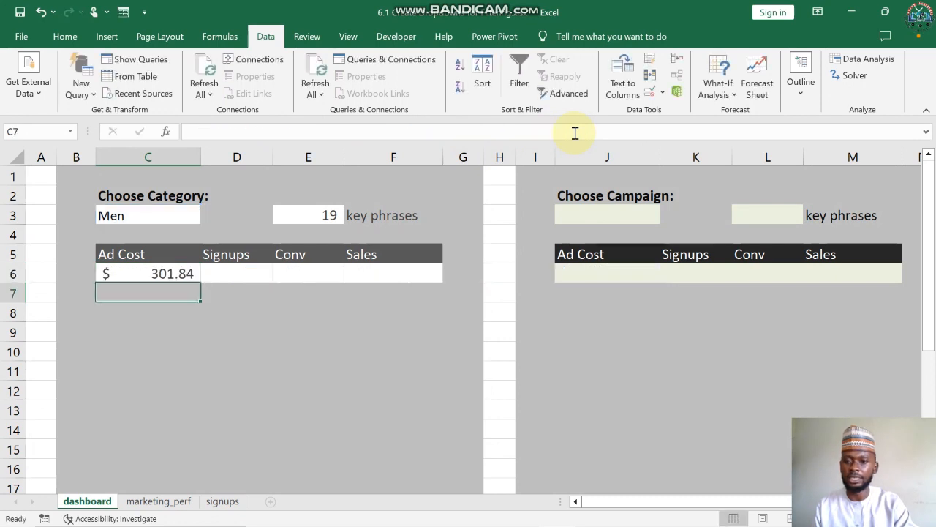
Step: Check the Ad Cost total by switching the category in C3 to Home and finally Baby
click(184, 272)
click(191, 215)
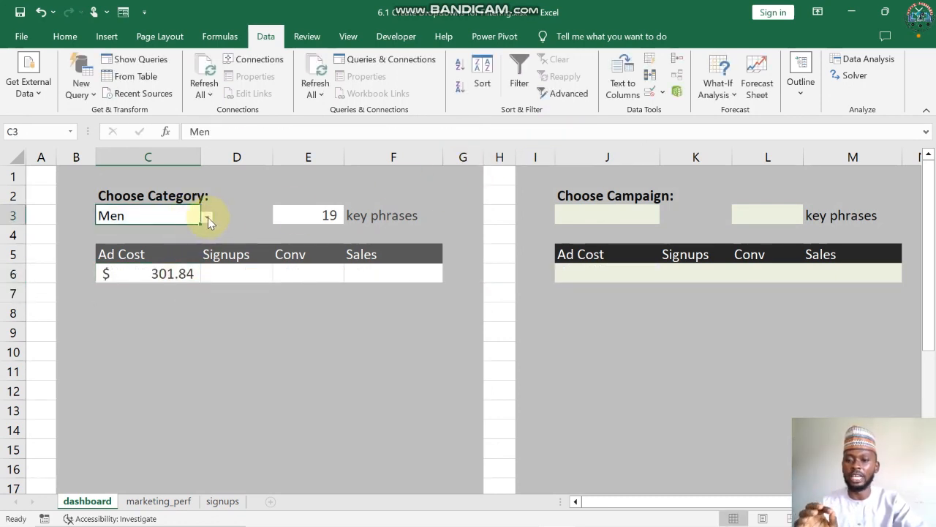
click(208, 218)
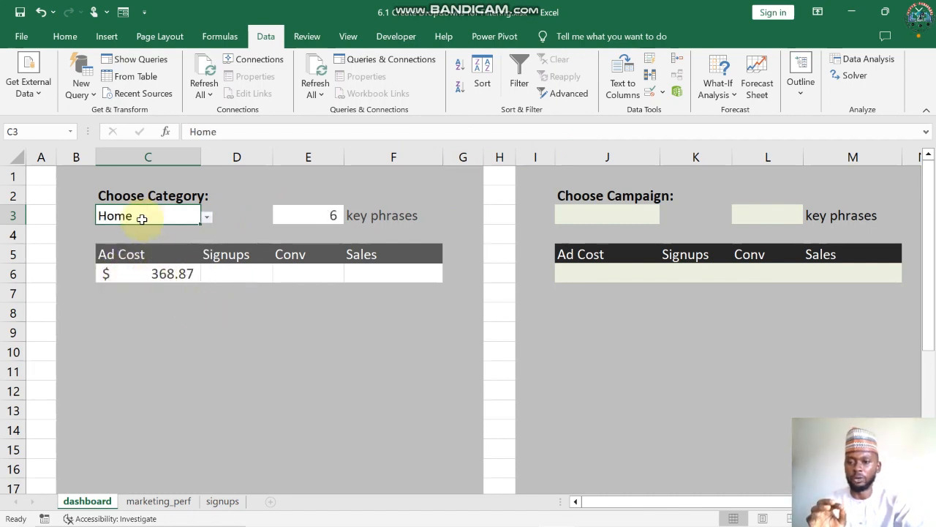
click(207, 216)
click(170, 232)
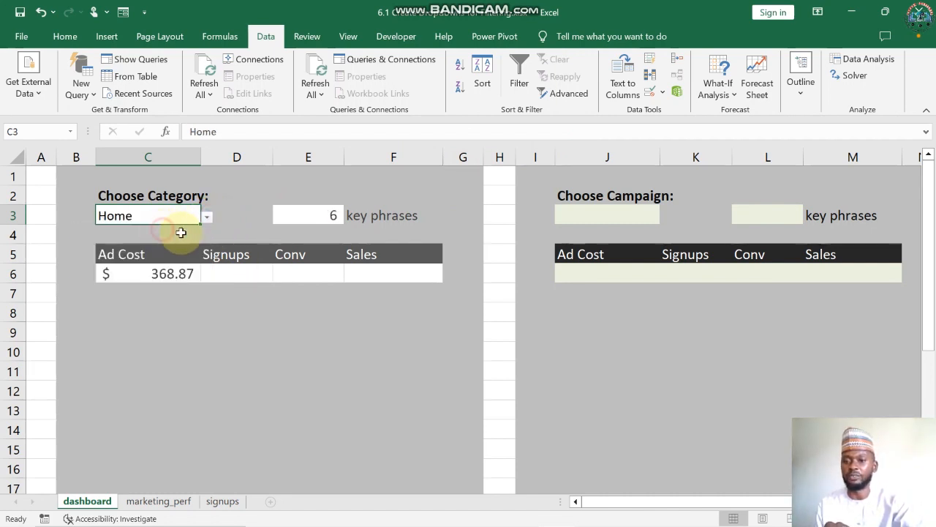
Step: Start a SUMIF formula in the category table's Signups cell D6 with the Category range marketing_perf!C2:C381
click(247, 282)
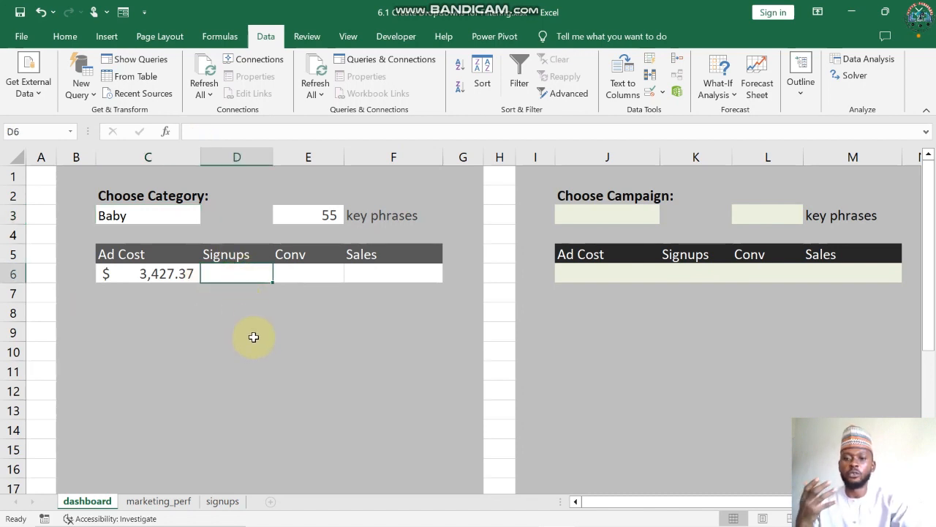
text(=)
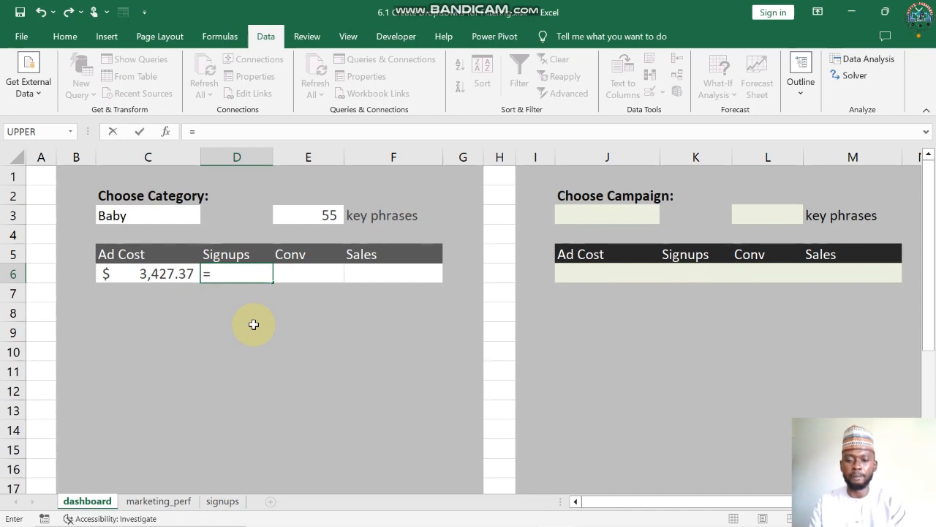
text(sumi)
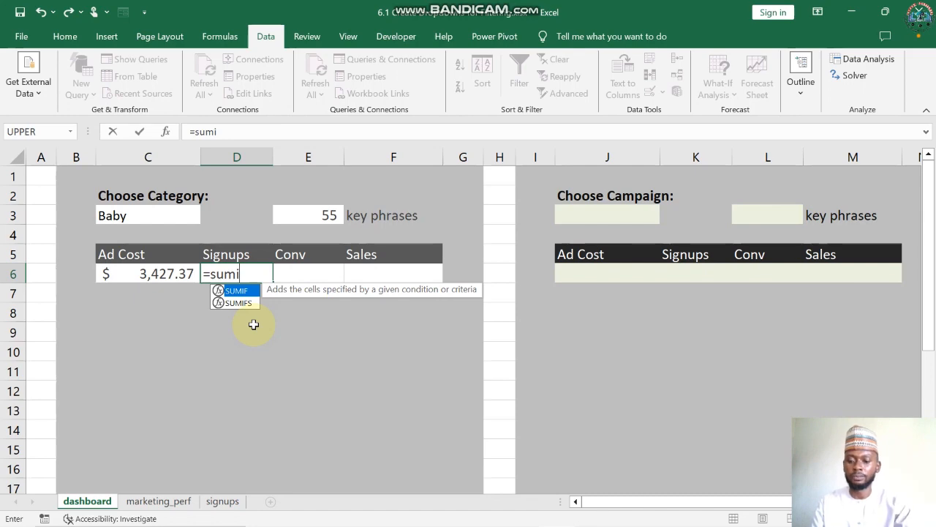
key(Tab)
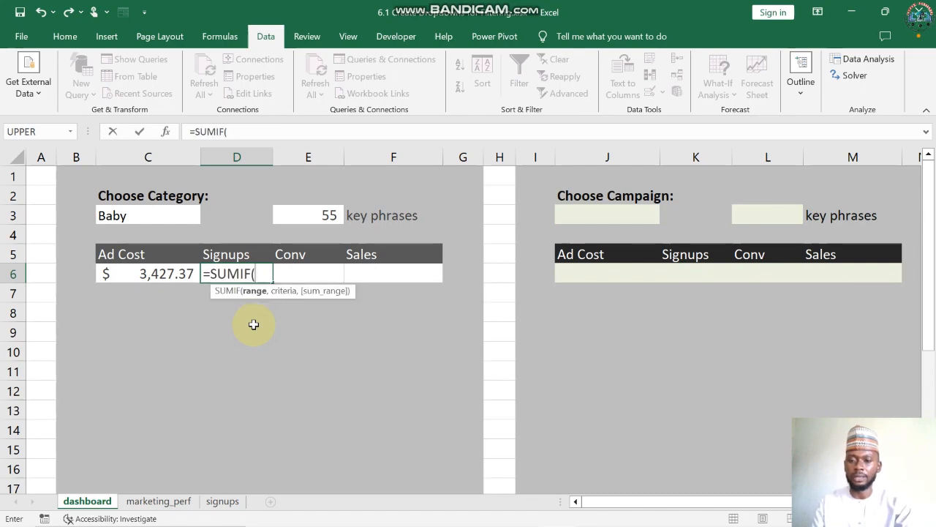
click(143, 504)
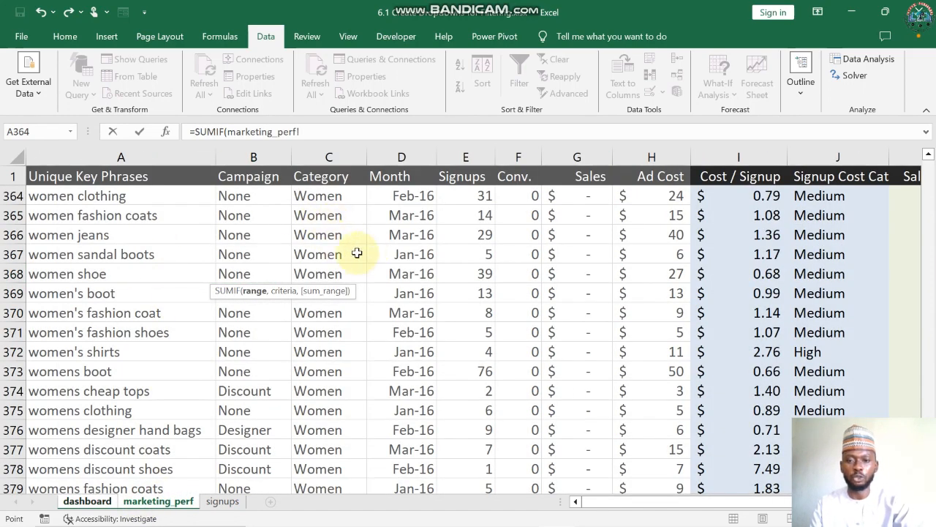
click(334, 253)
key(ctrl+Up)
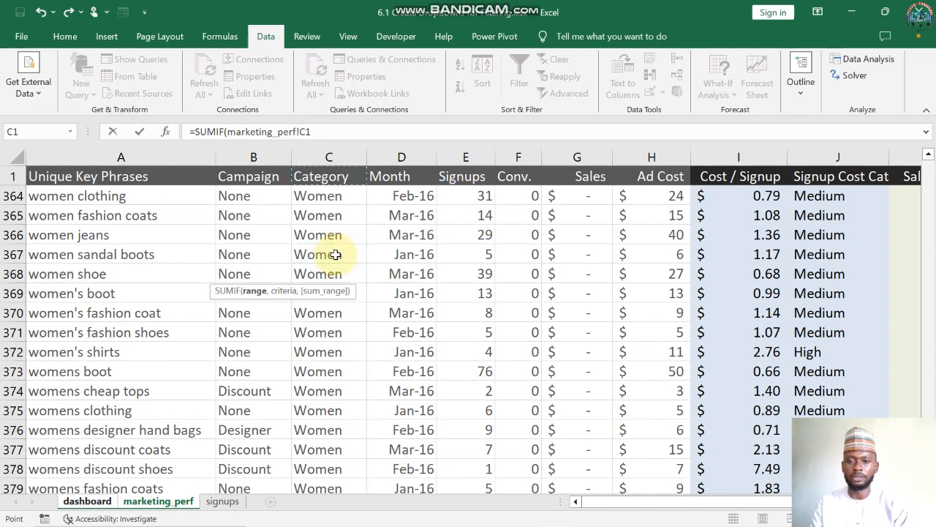
key(Down)
key(ctrl+shift+Down)
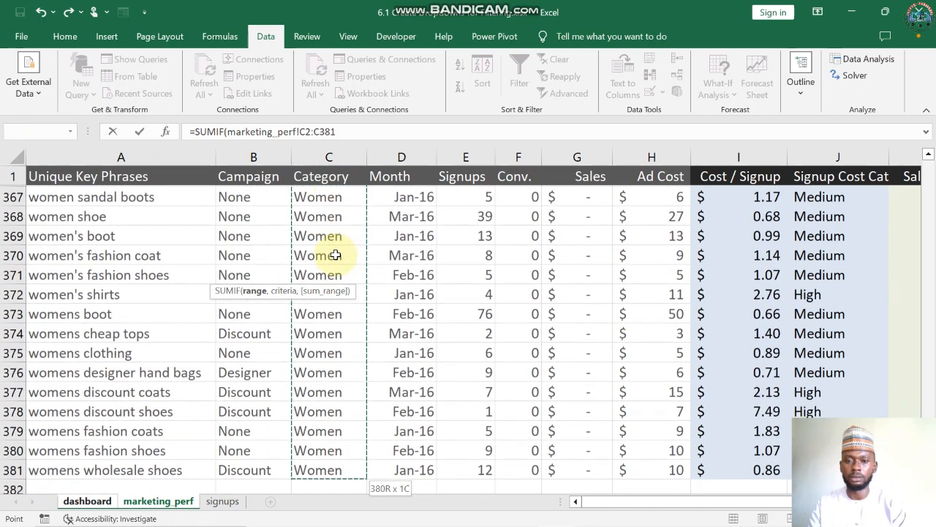
Step: Add dashboard!C3 as the criteria of the SUMIF formula in D6, ready for the sum range
drag(345, 131, 319, 132)
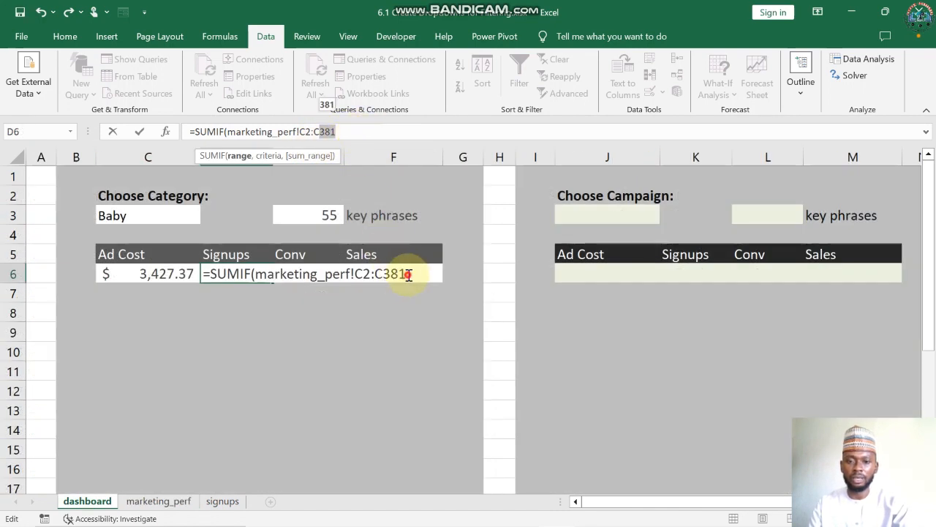
click(405, 275)
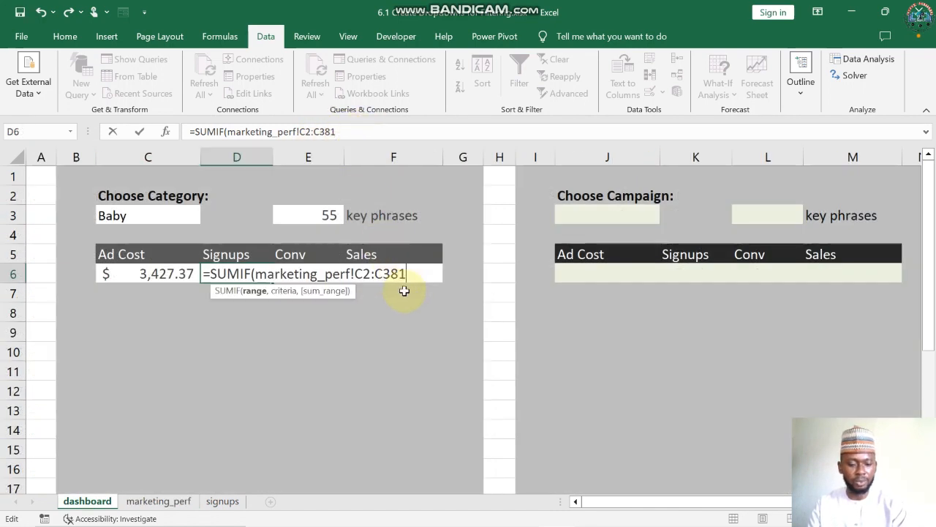
text(,)
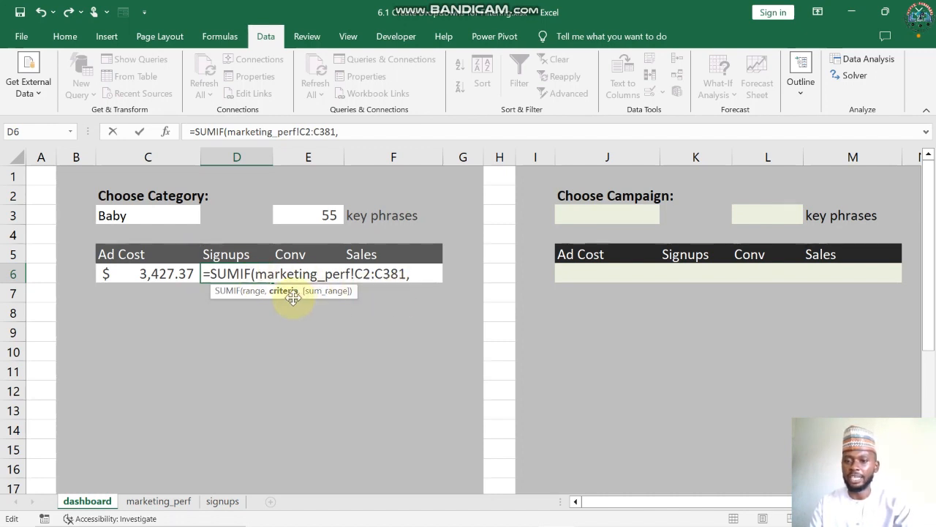
click(163, 217)
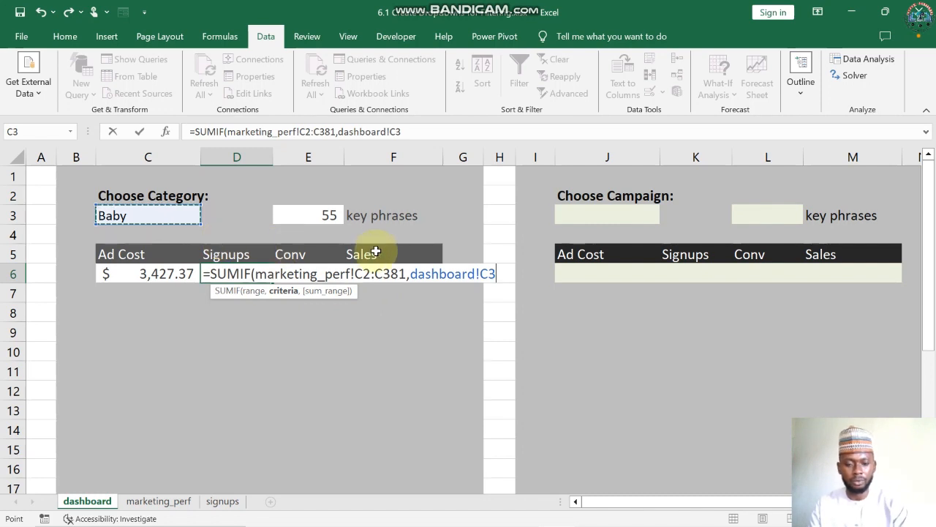
text(,)
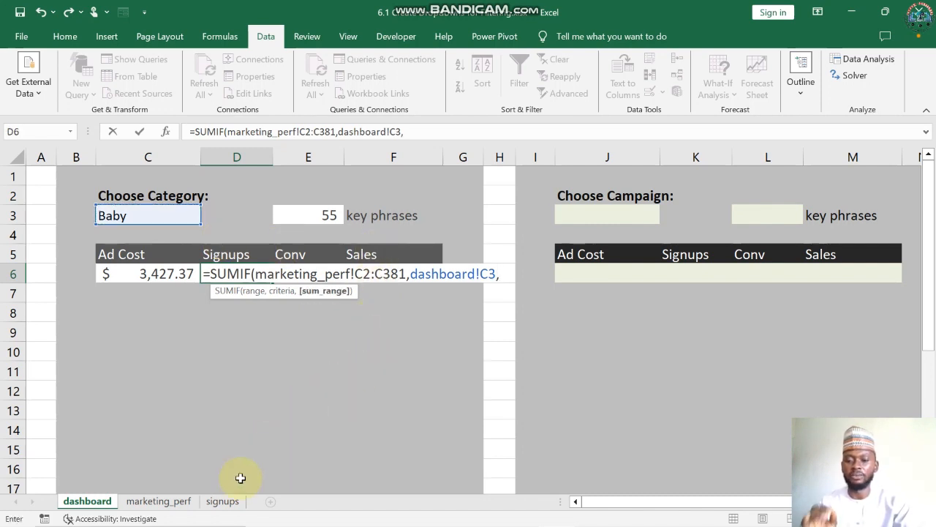
Step: Complete the SUMIF formula in D6 with the Signups sum range marketing_perf!E2:E381 and enter it
click(157, 502)
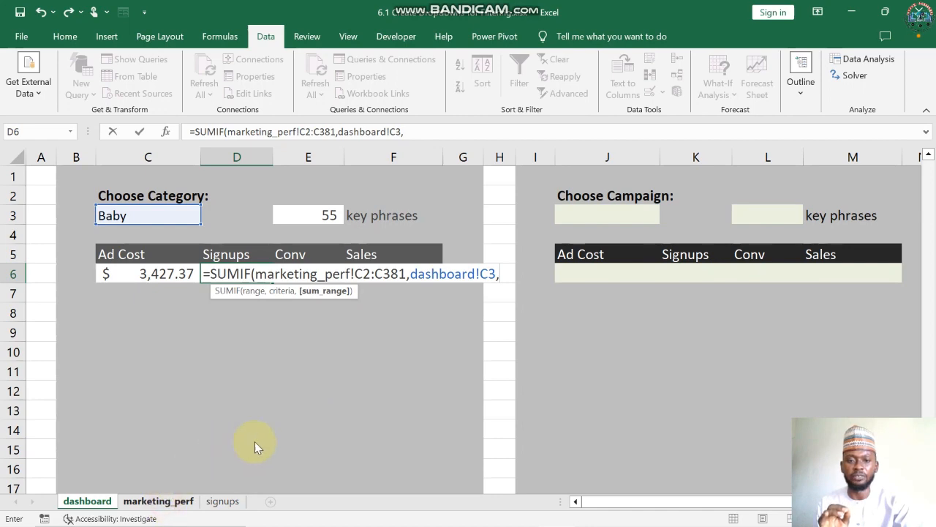
scroll(556, 219, up, 1)
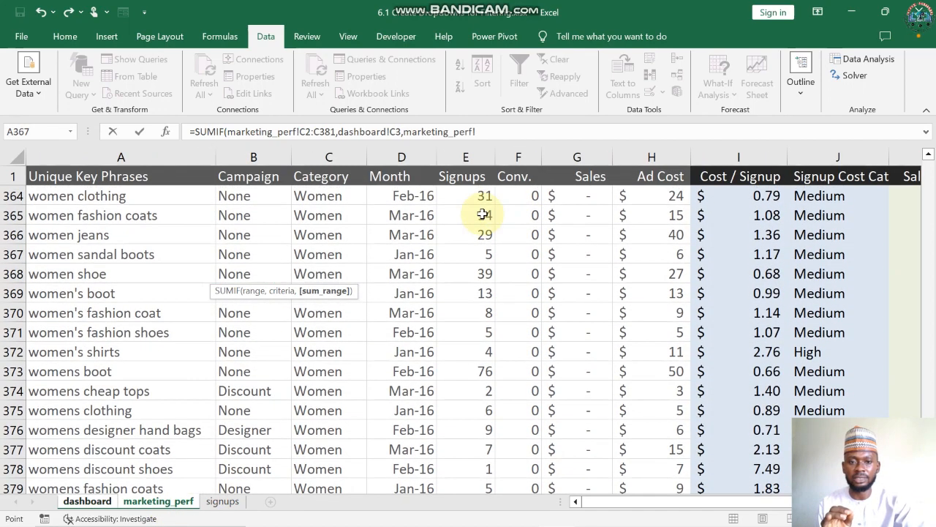
click(478, 216)
key(ctrl+Up)
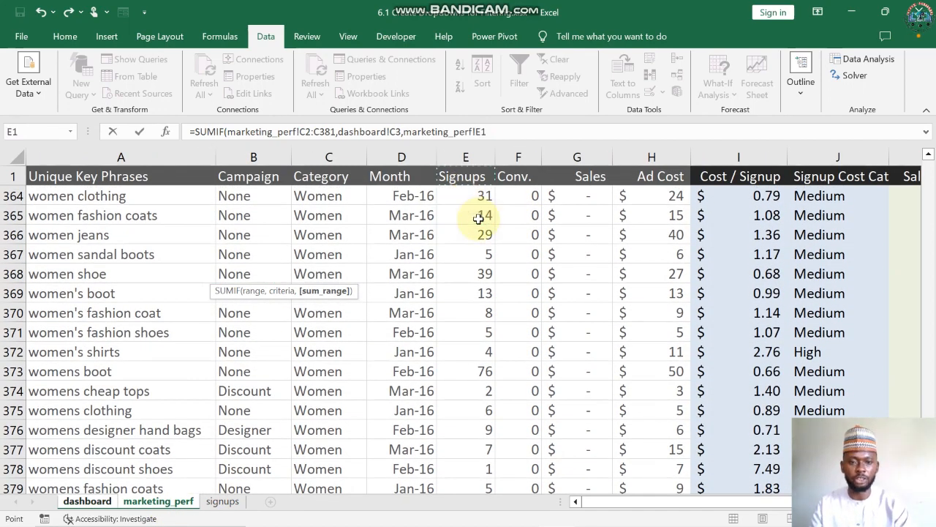
key(Down)
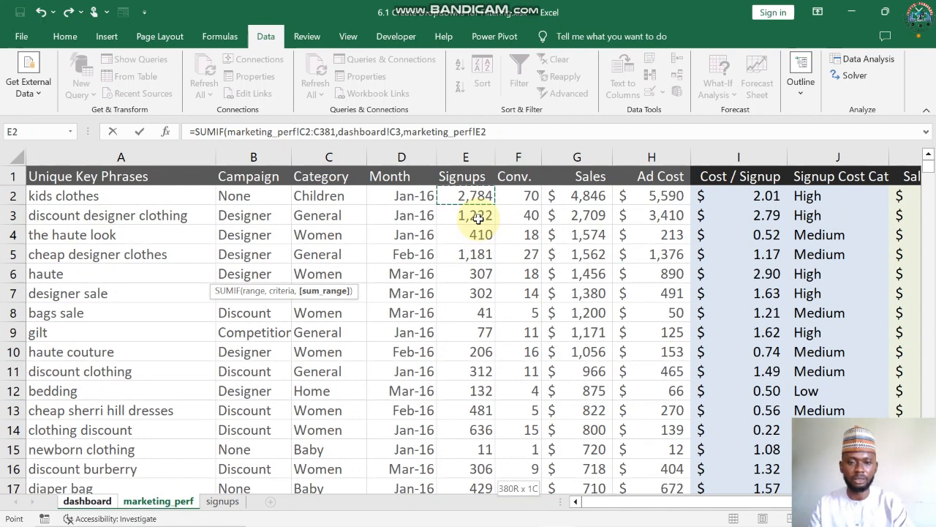
key(ctrl+shift+Down)
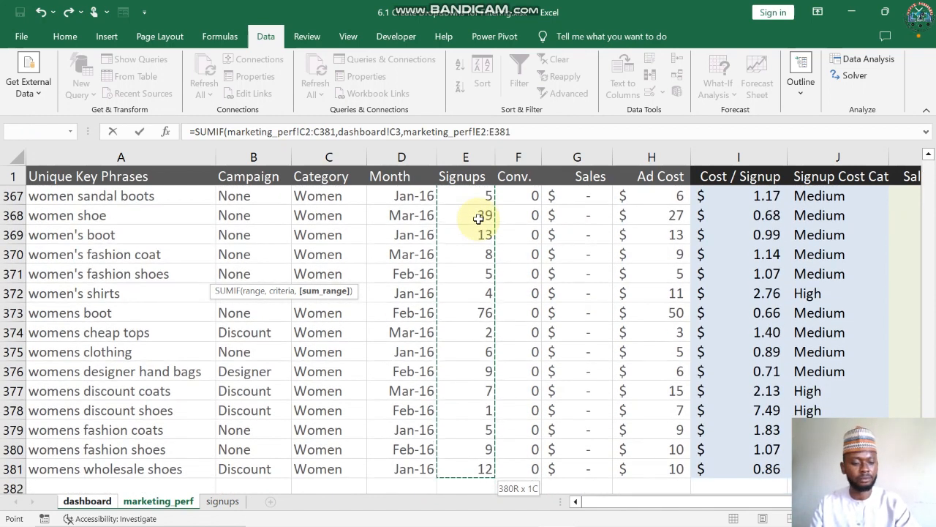
drag(510, 132, 500, 135)
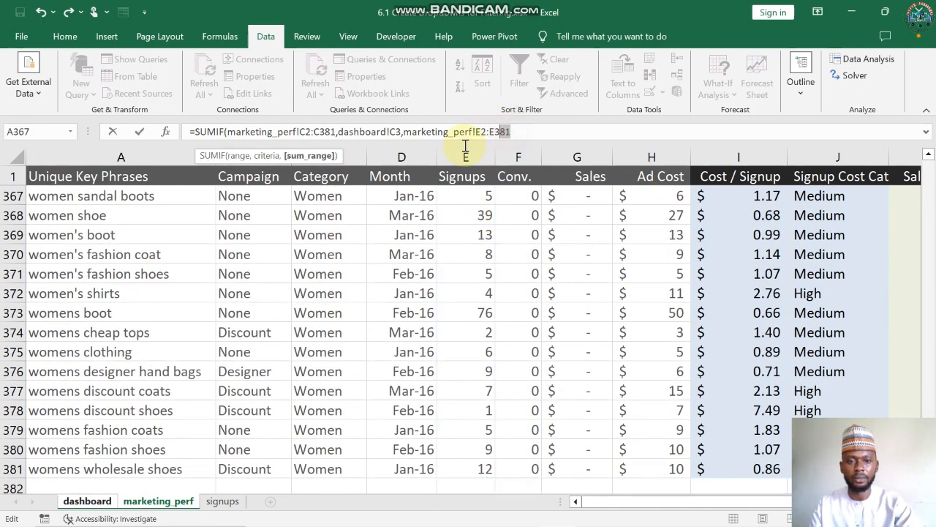
click(652, 275)
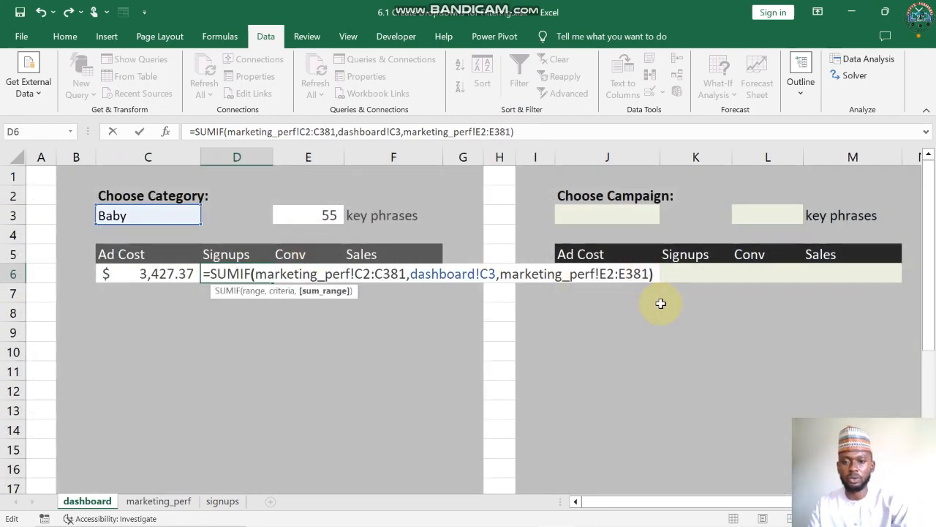
key(Return)
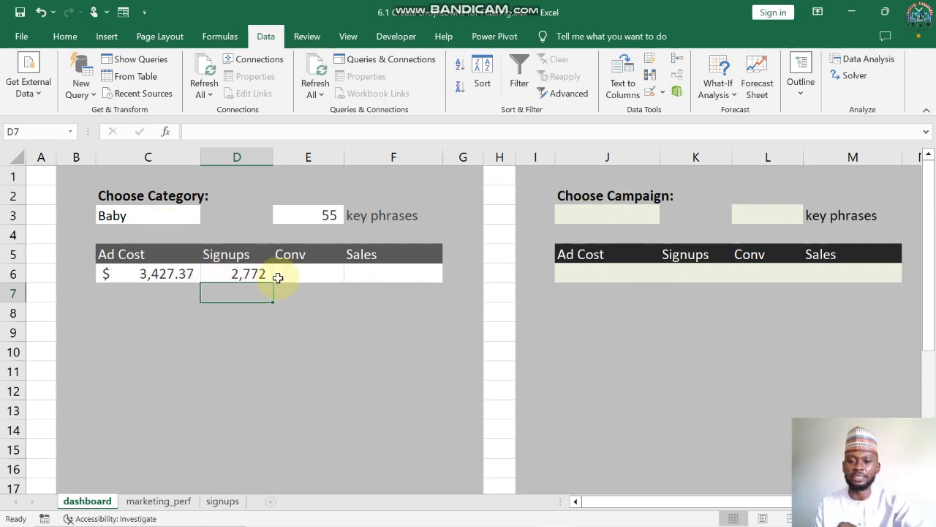
Step: Start a SUMIF formula in the category table's Conv cell E6
click(311, 278)
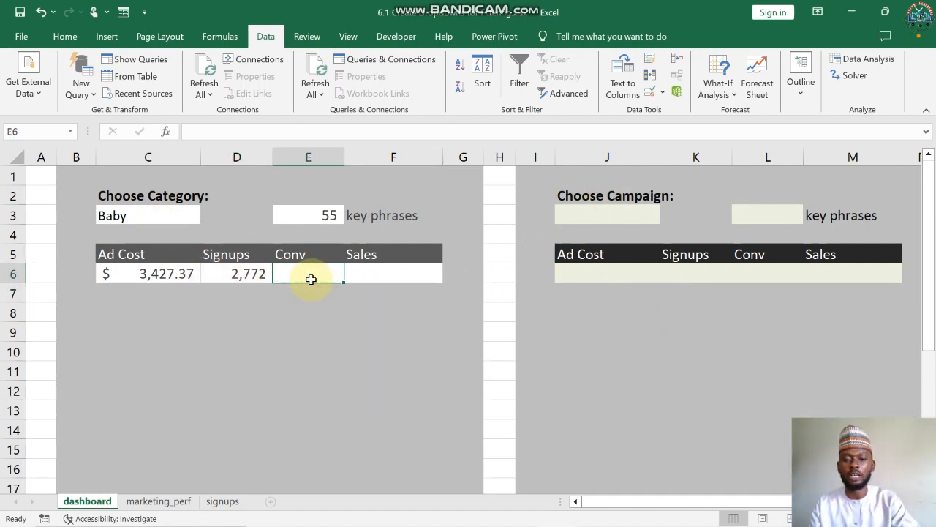
text(=)
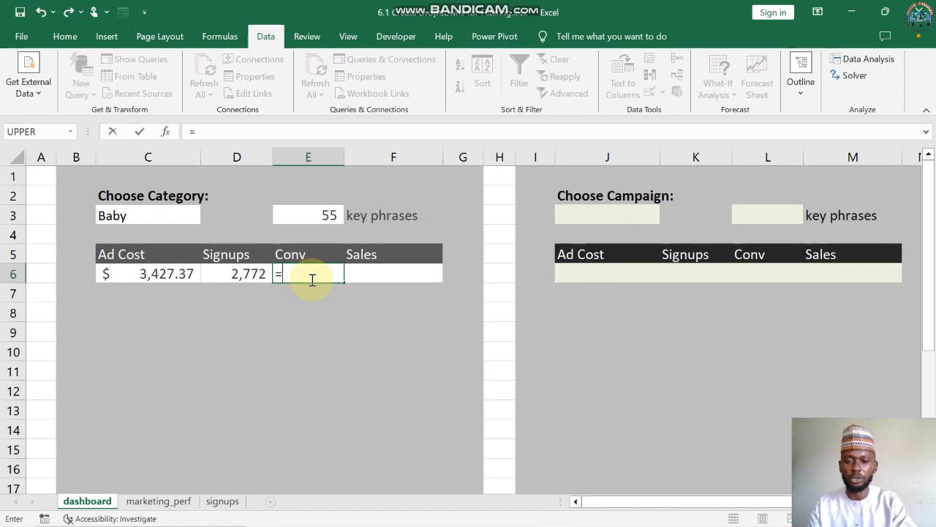
text(sum)
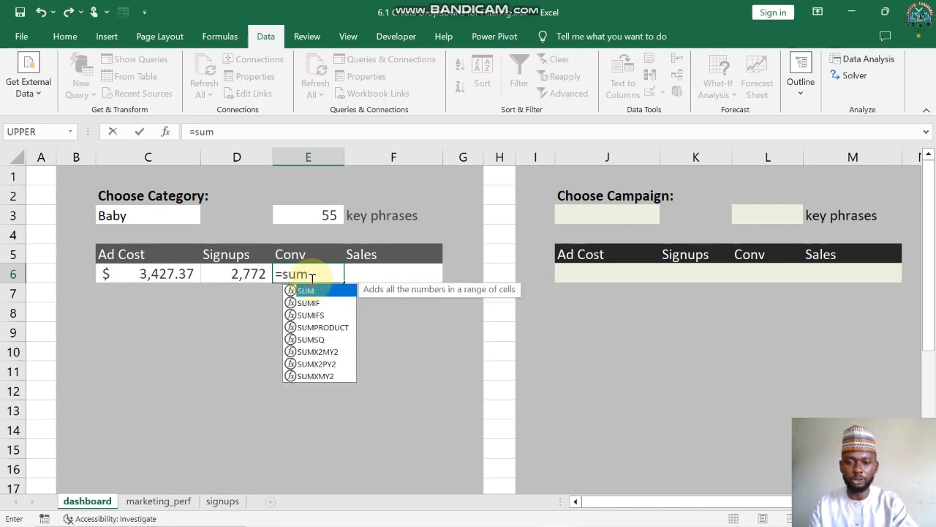
text(if)
key(Tab)
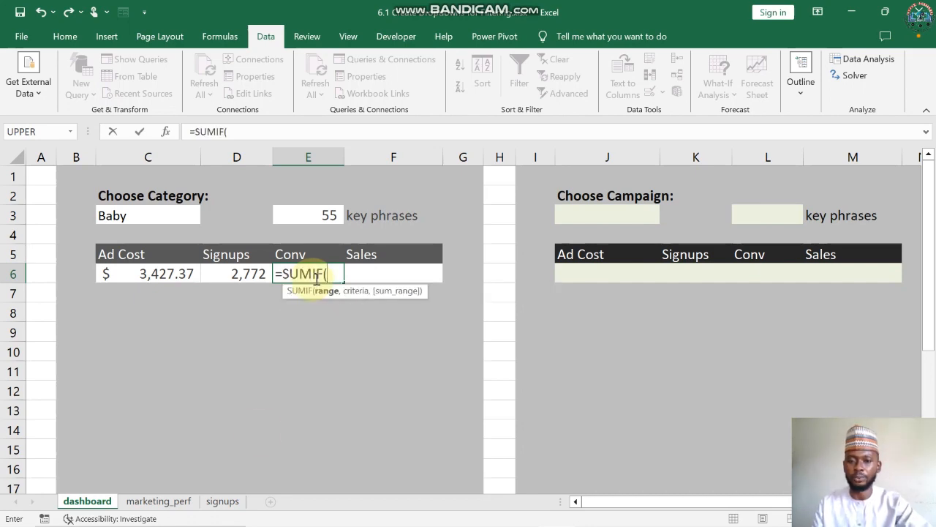
click(164, 501)
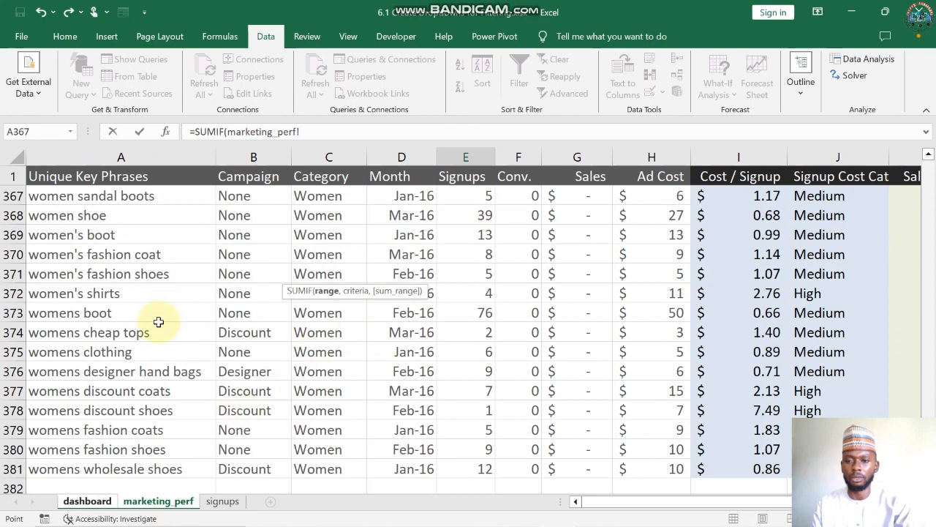
click(99, 502)
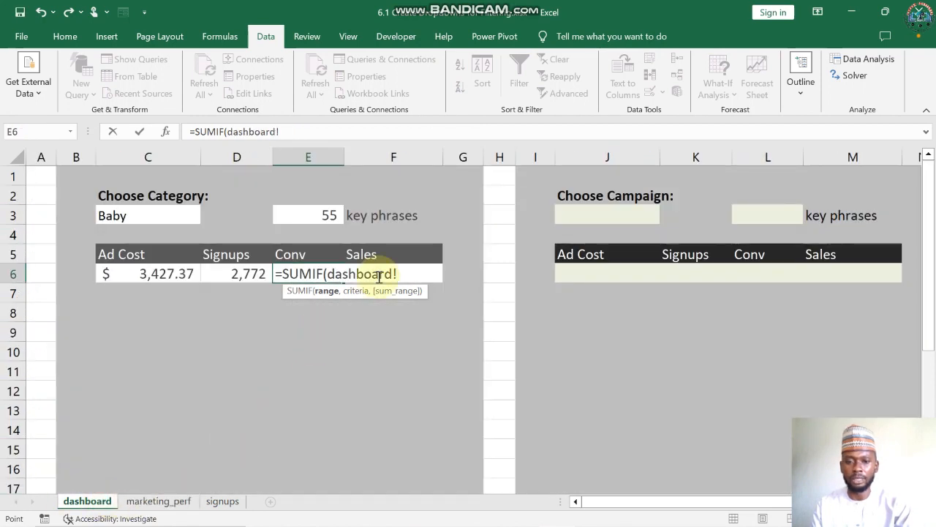
key(BackSpace)
key(BackSpace)
key(BackSpace)
key(BackSpace)
key(BackSpace)
key(BackSpace)
key(BackSpace)
key(BackSpace)
key(BackSpace)
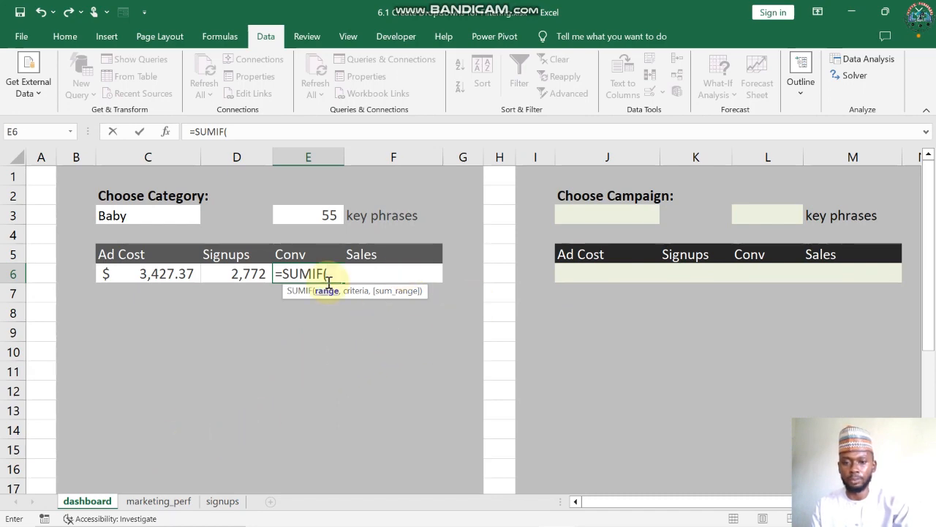
Step: Set the range of the SUMIF formula in E6 to the absolute Category range marketing_perf!$C$2:$C$381
click(160, 503)
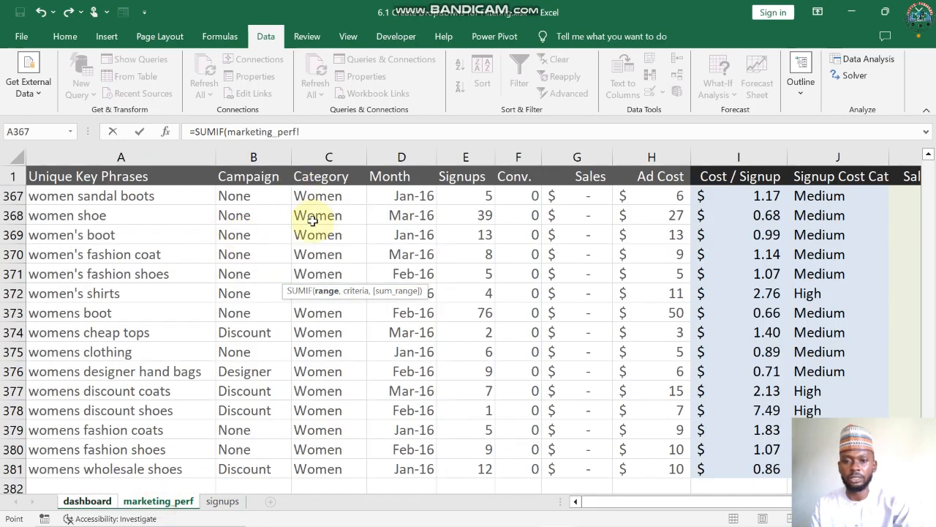
scroll(314, 220, up, 3)
click(328, 262)
key(ctrl+Up)
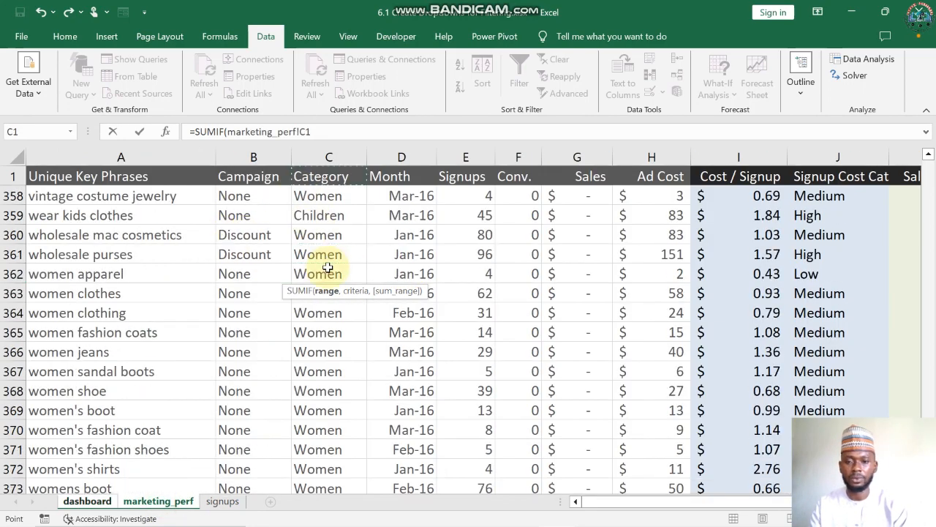
key(Down)
key(ctrl+shift+Down)
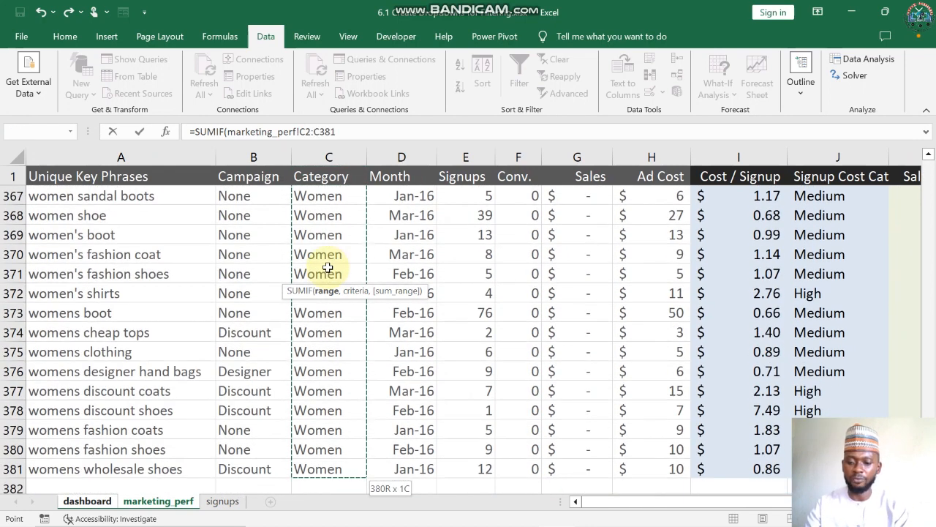
key(F4)
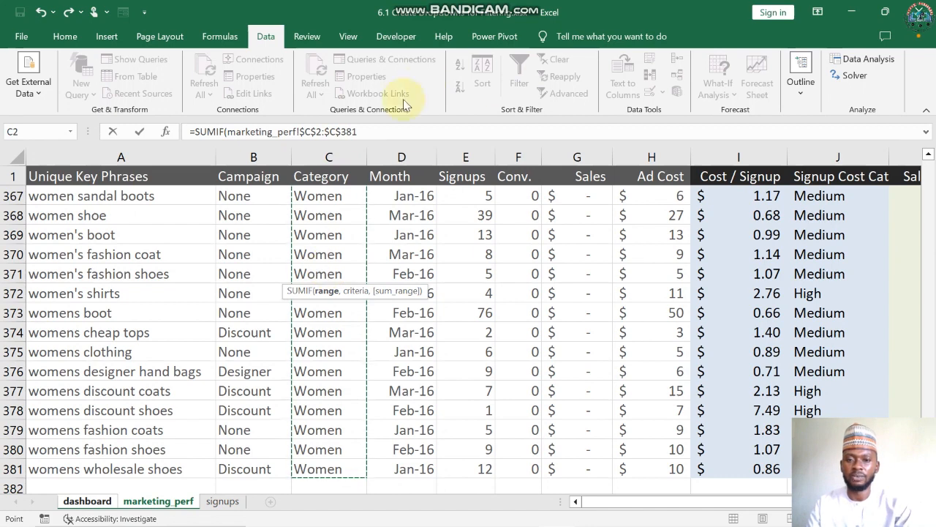
click(358, 132)
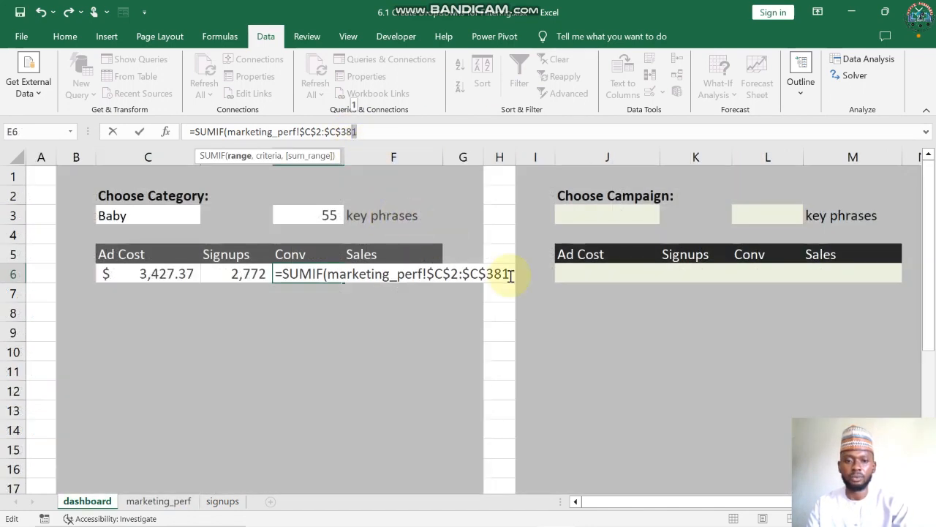
click(510, 275)
text(,)
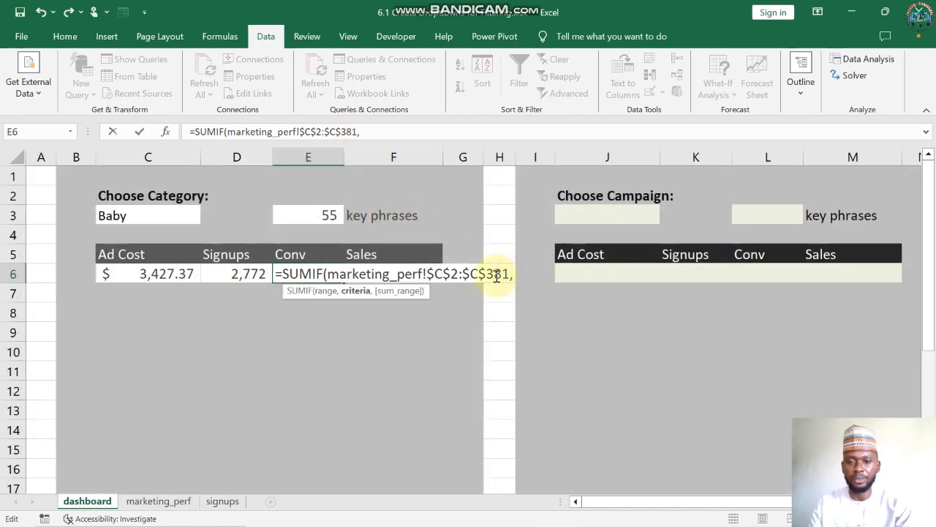
Step: Add the absolute reference dashboard!$C$3 as the criteria of the SUMIF formula in E6
click(163, 216)
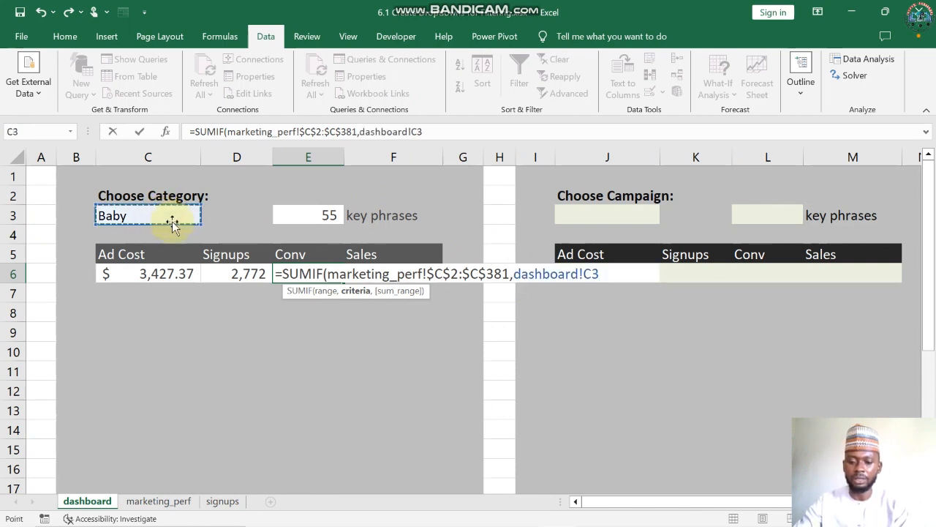
key(F4)
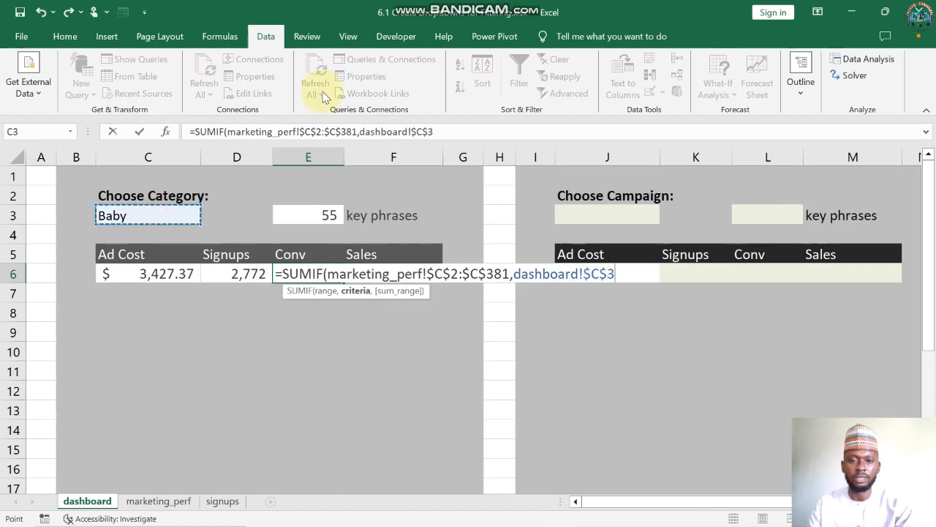
click(442, 133)
text(,)
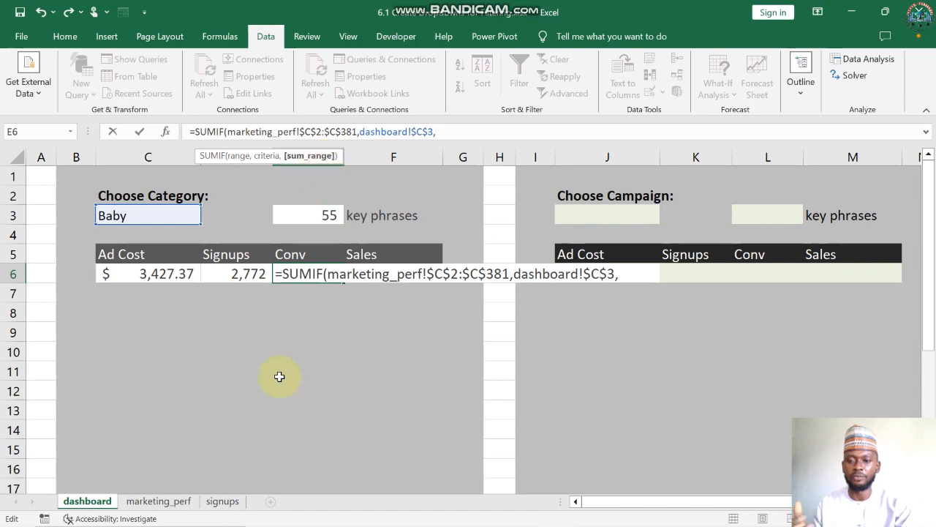
Step: Complete the SUMIF formula in E6 with the Conv. sum range marketing_perf!F2:F381 and enter it
click(174, 504)
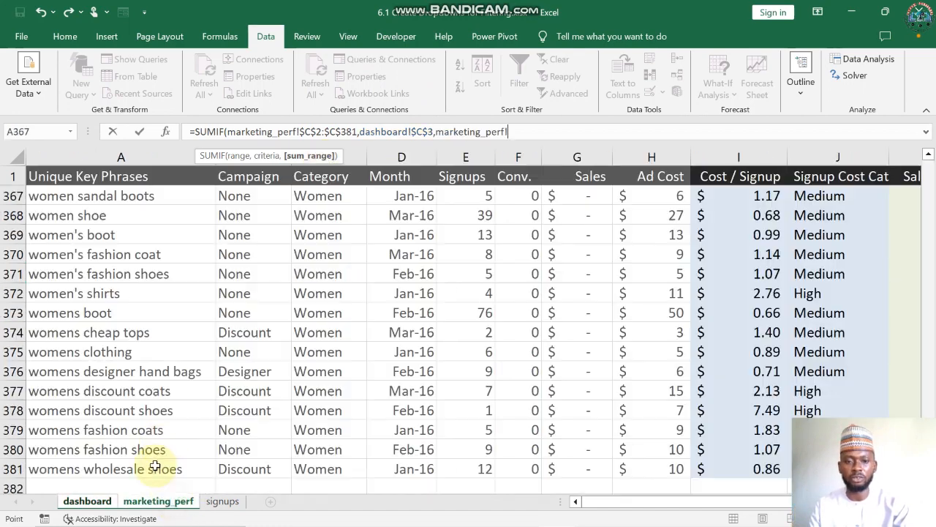
click(524, 222)
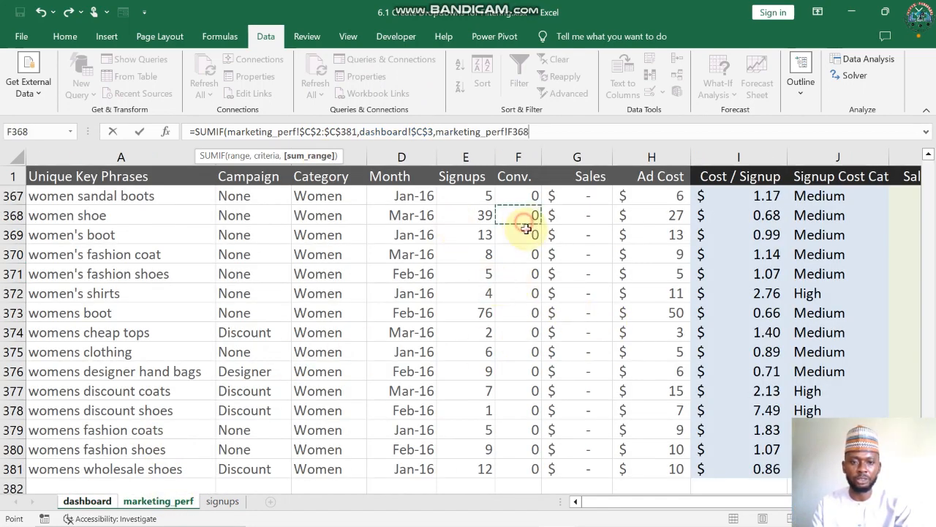
key(ctrl+Up)
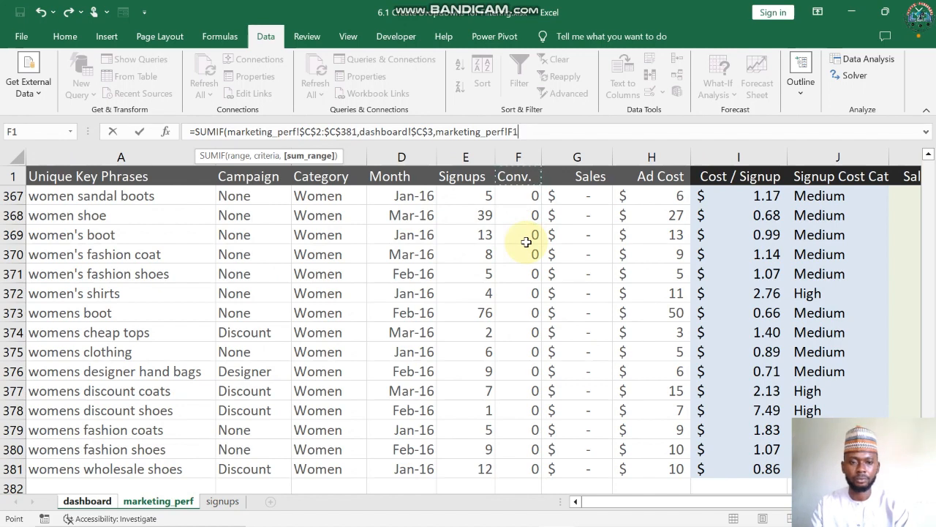
key(Down)
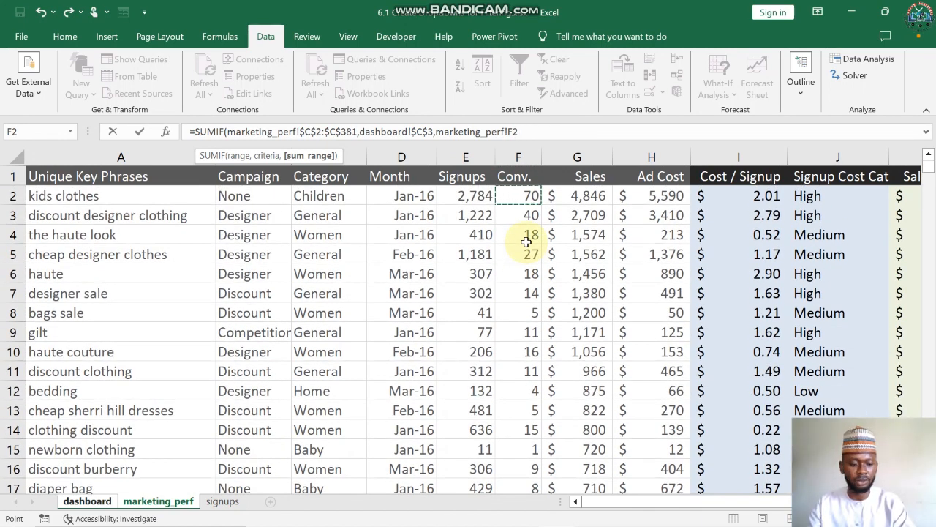
key(ctrl+shift+Down)
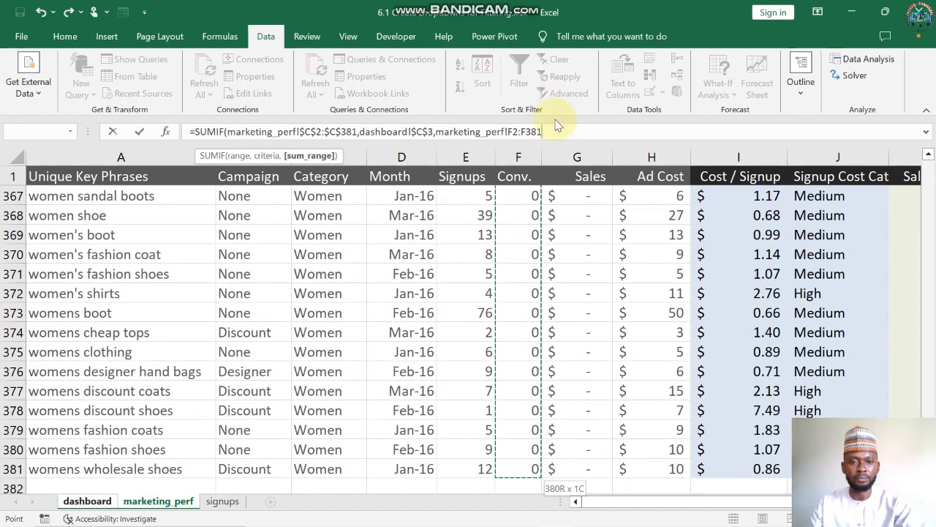
click(537, 134)
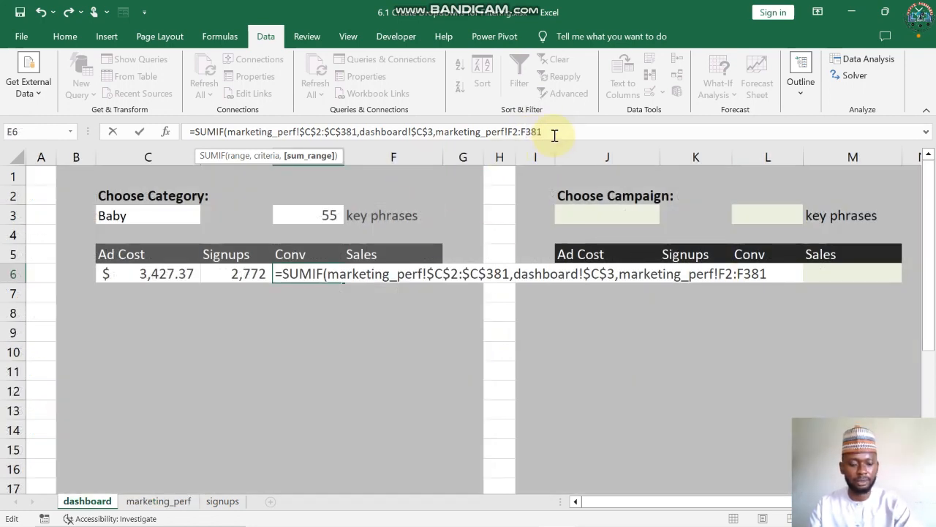
text())
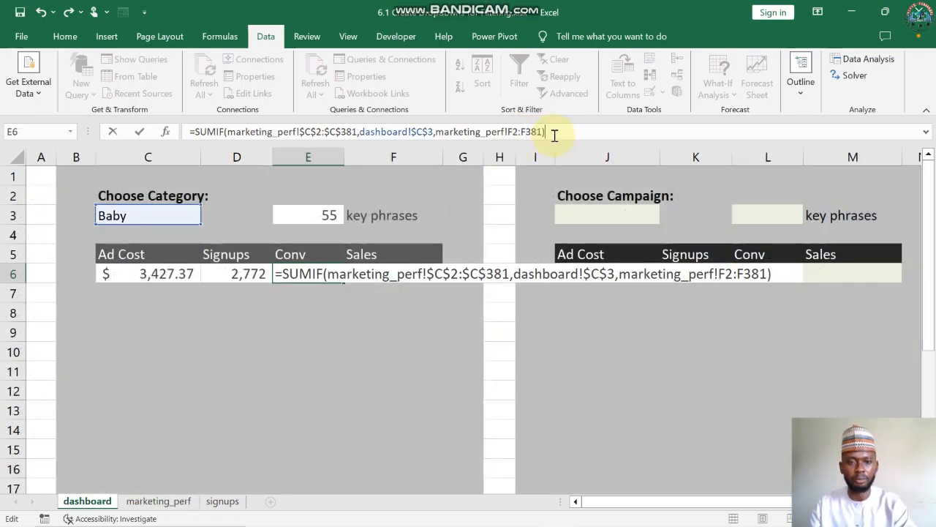
key(Return)
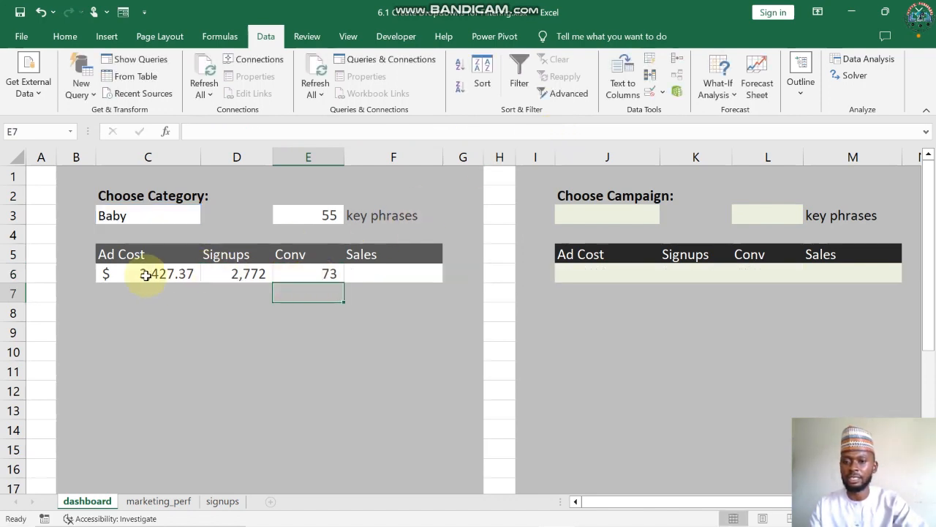
Step: Start a SUMIF formula in the category table's Sales cell F6
click(380, 275)
text(=)
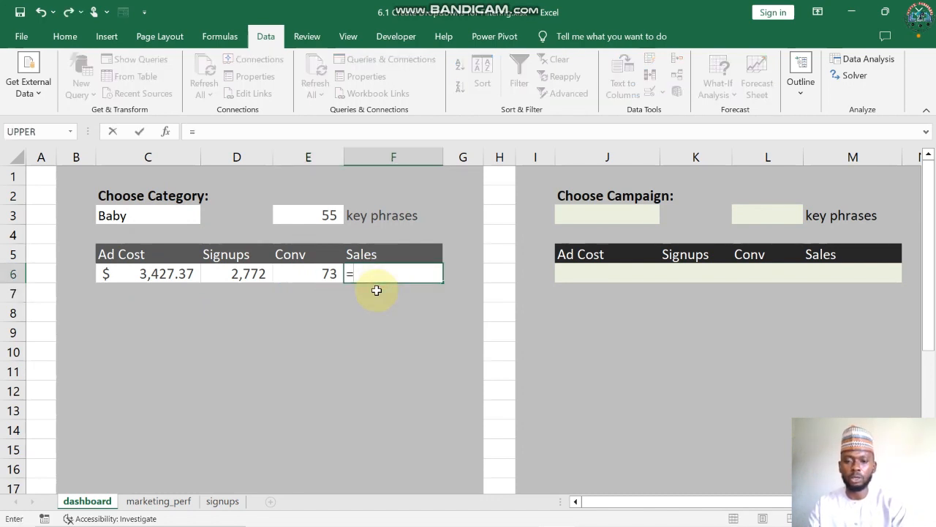
text(sum)
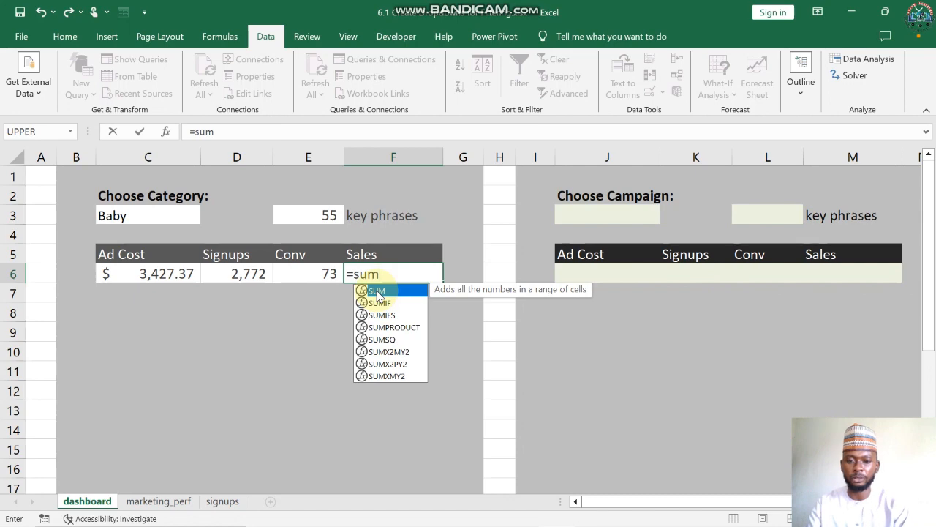
text(if)
double_click(378, 291)
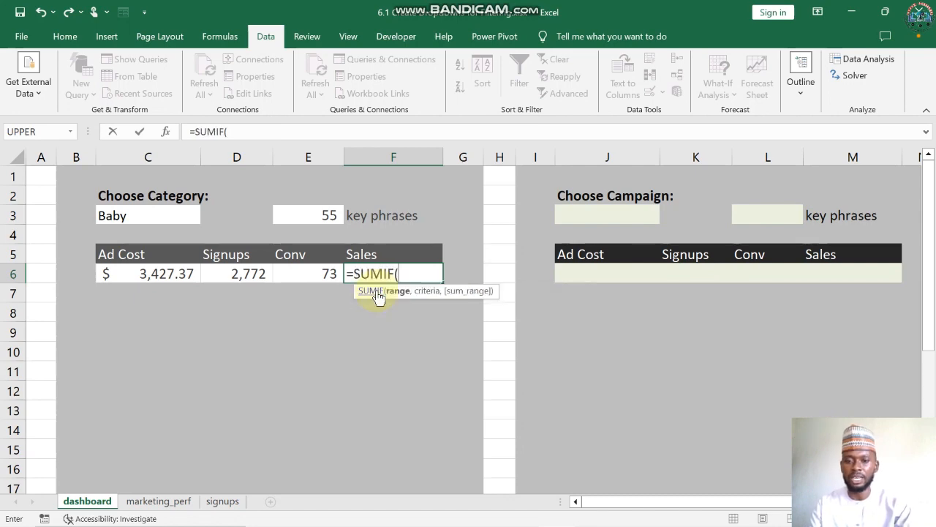
Step: Set the range of the SUMIF formula in F6 to the Category range marketing_perf!C2:C381
click(174, 501)
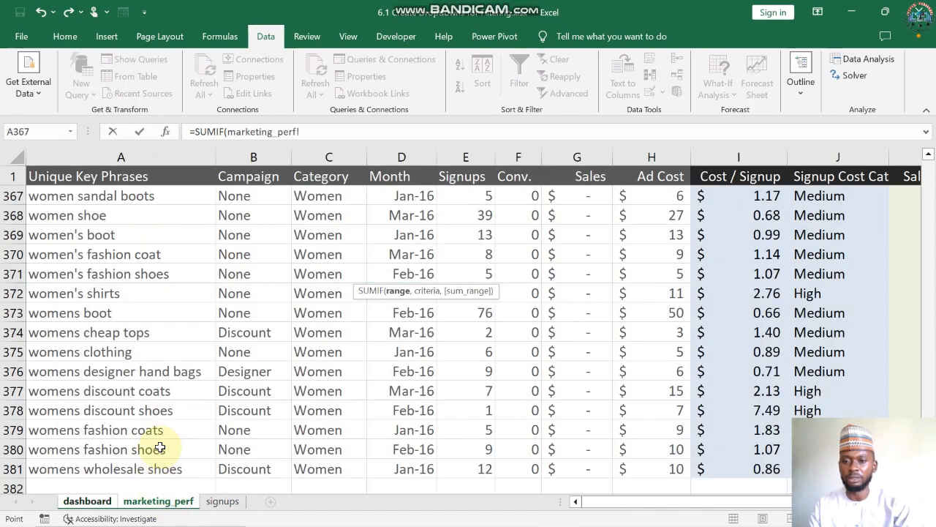
click(331, 268)
key(ctrl+Up)
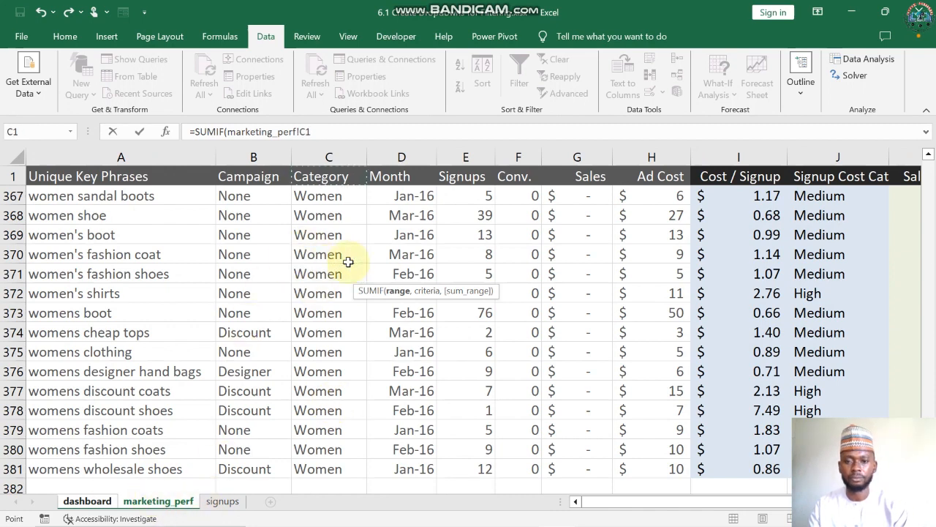
key(Down)
key(ctrl+shift+Down)
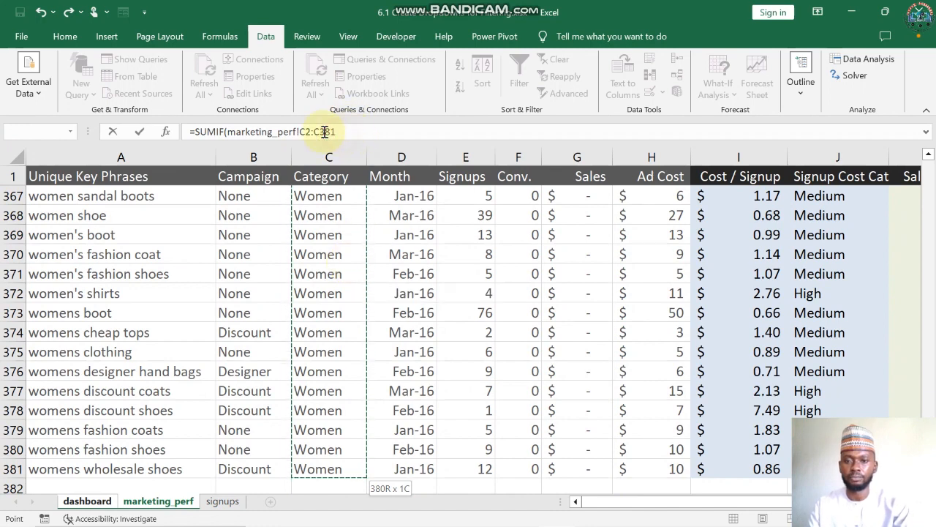
drag(320, 132, 353, 131)
click(402, 131)
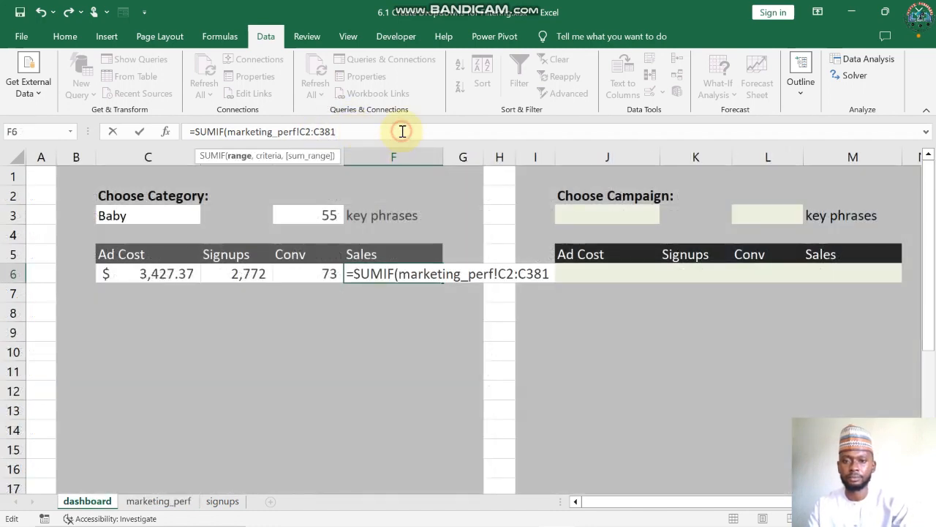
Step: Add the chosen category cell dashboard!C3 as the criteria of the SUMIF formula in F6
text(,)
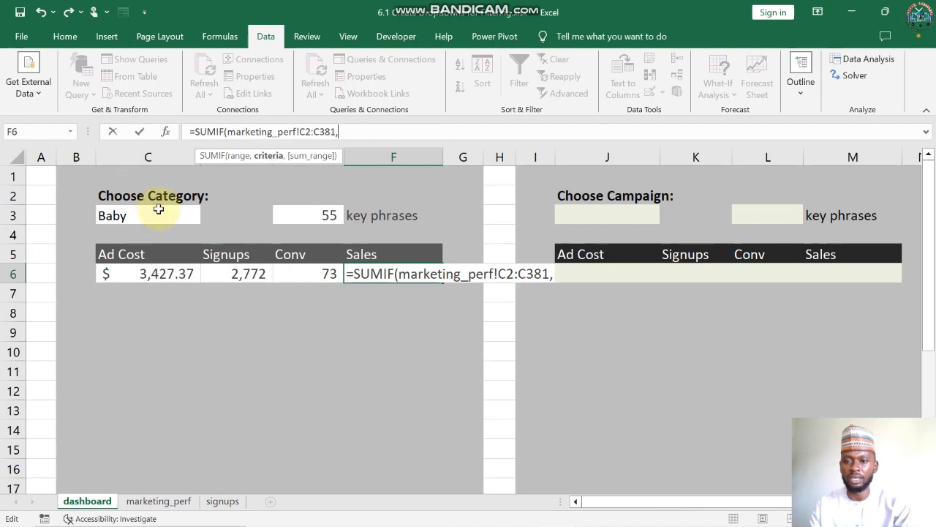
click(146, 217)
click(413, 131)
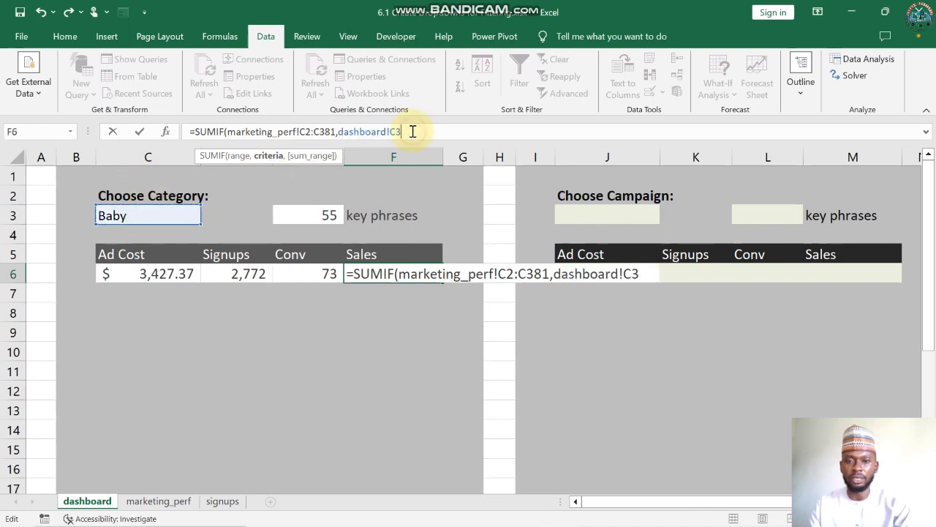
text(,)
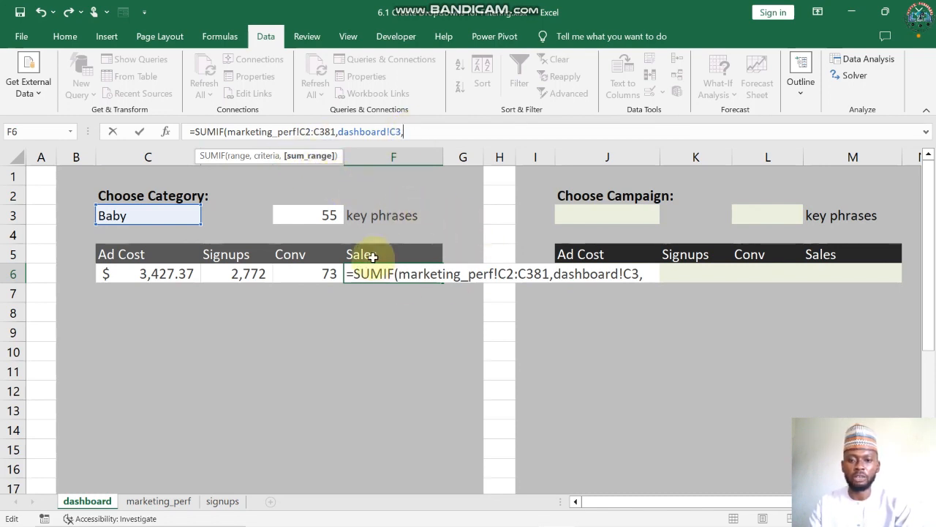
Step: Complete the SUMIF formula in F6 with the Sales sum range marketing_perf!G2:G381 and enter it
click(176, 502)
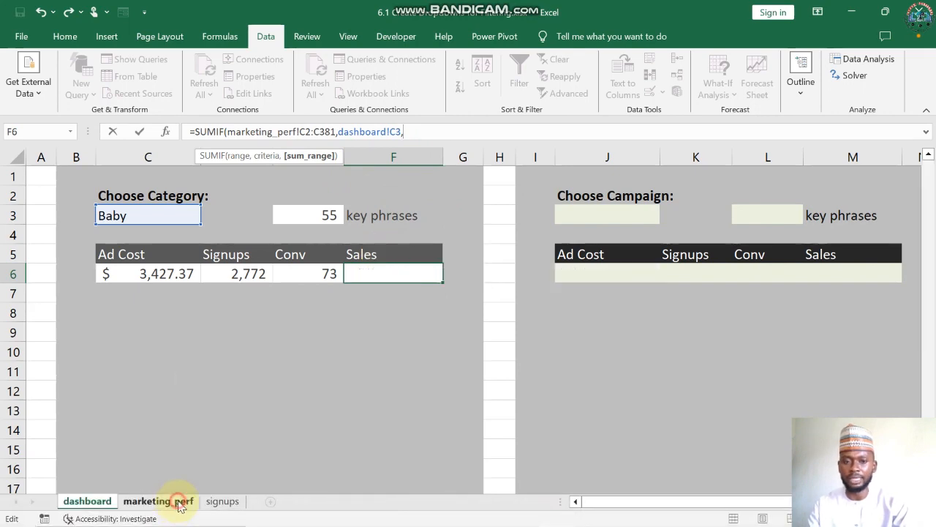
click(590, 218)
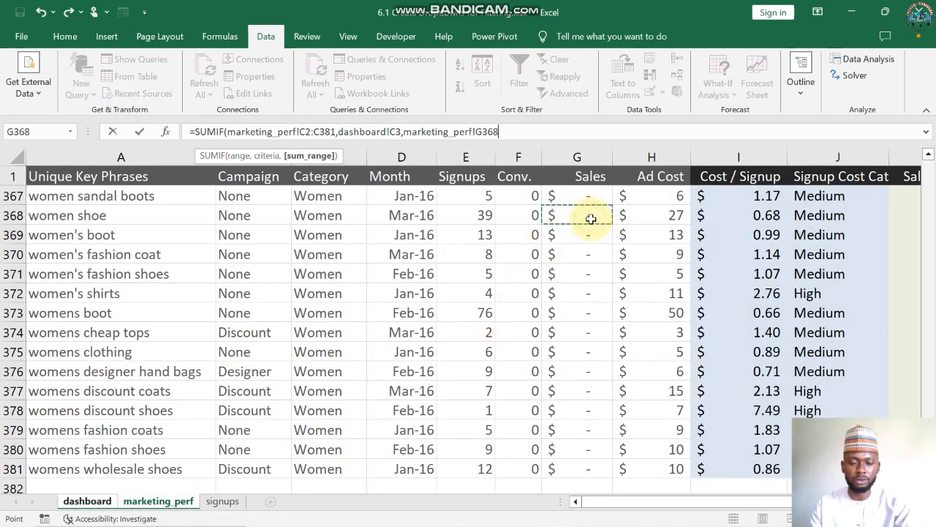
key(ctrl+Up)
key(Down)
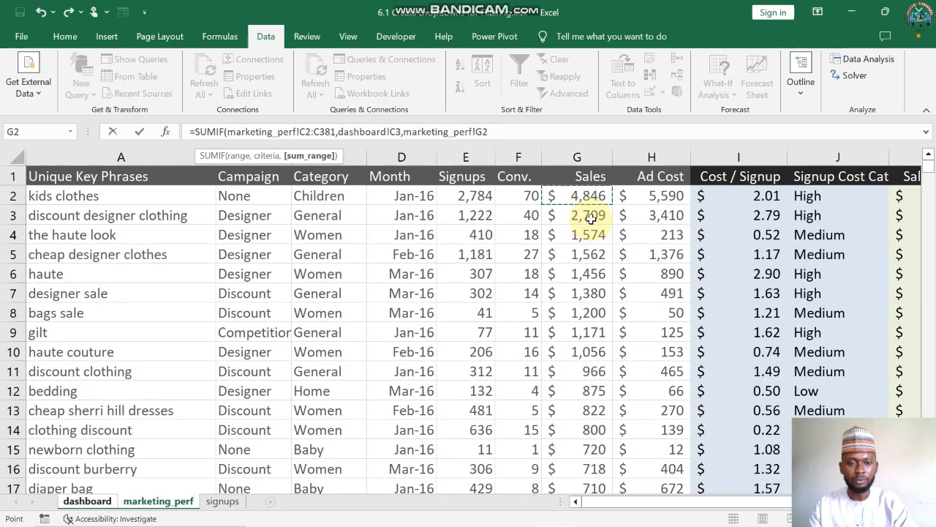
key(ctrl+shift+Down)
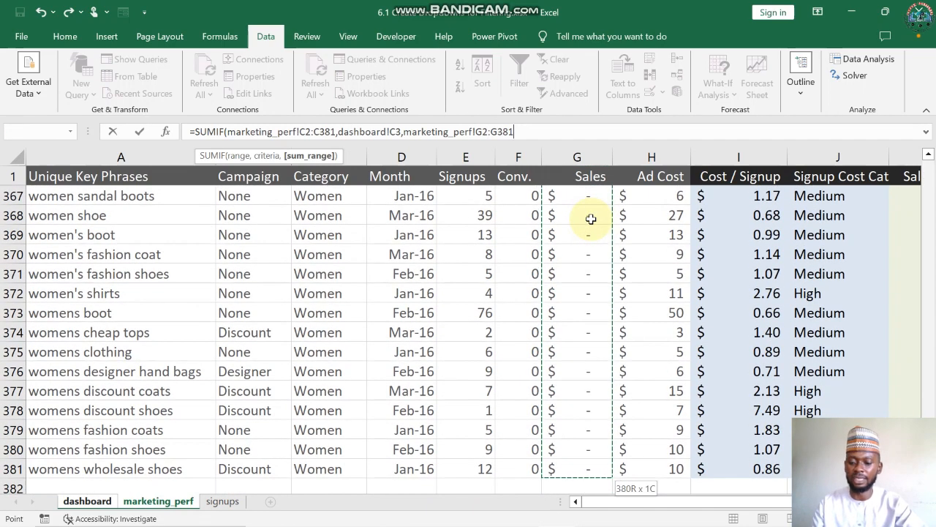
drag(515, 131, 487, 132)
click(522, 130)
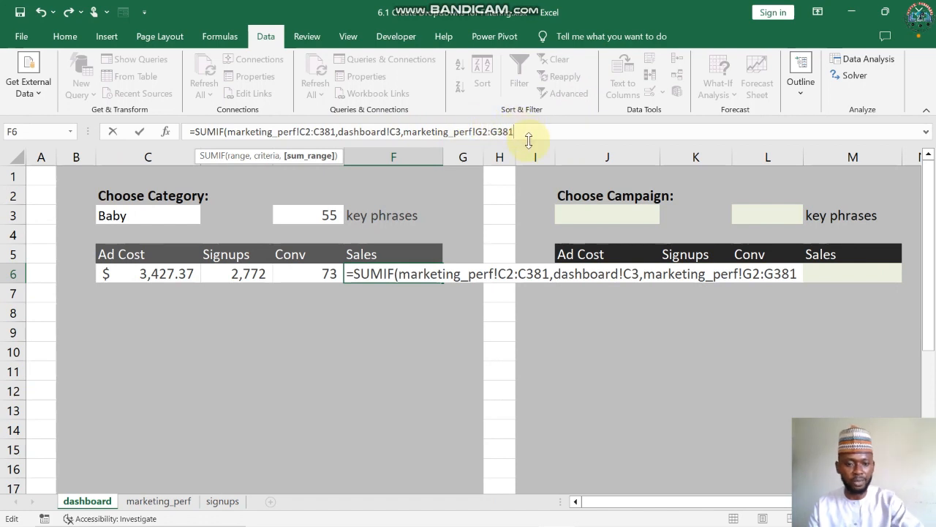
text())
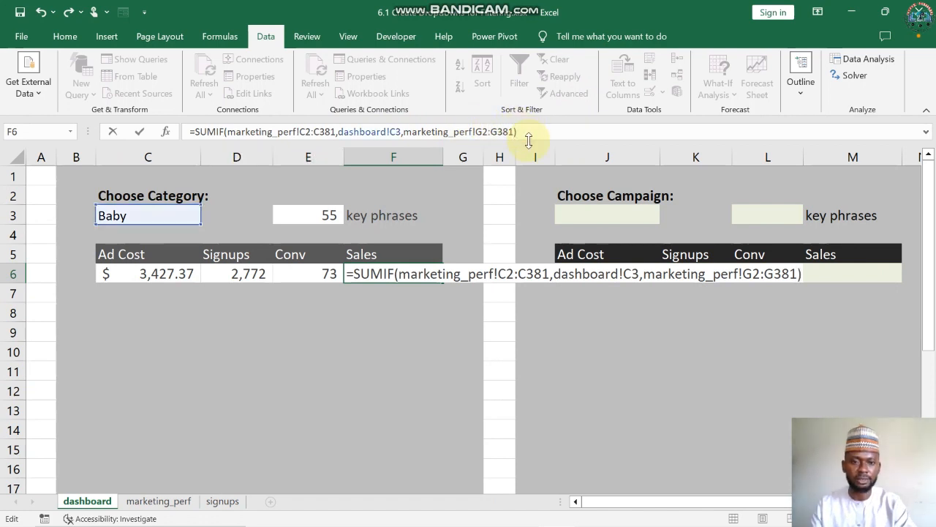
key(Return)
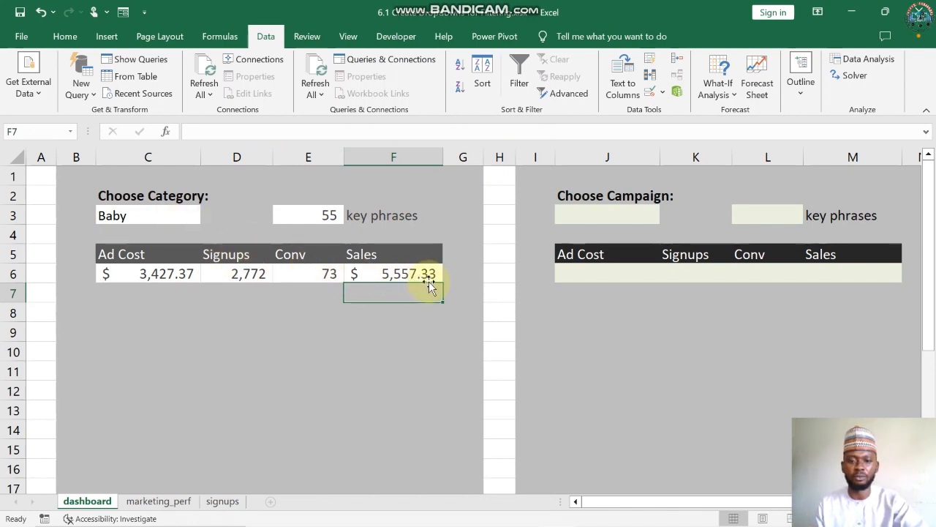
Step: Test the summaries by switching the category in C3 through Children, General, Home, Men and Other, ending on Women
click(193, 215)
click(207, 219)
click(176, 244)
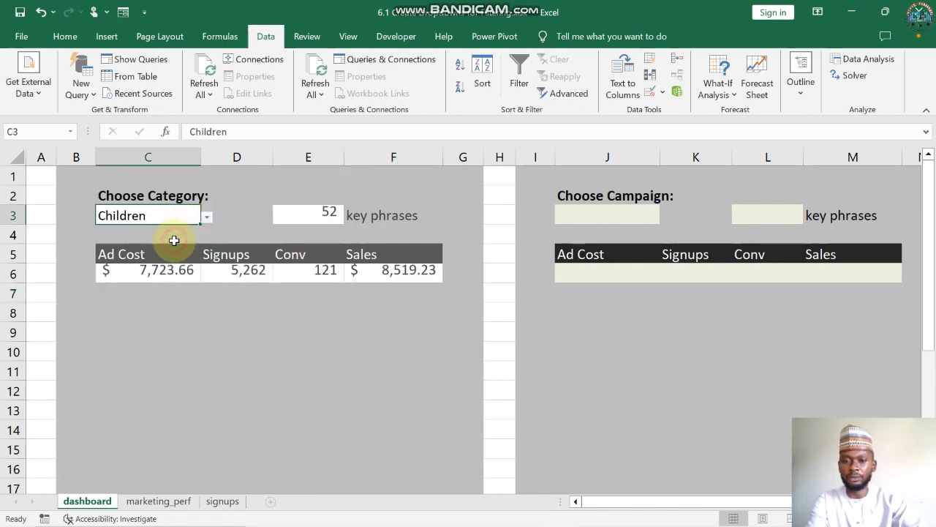
click(207, 218)
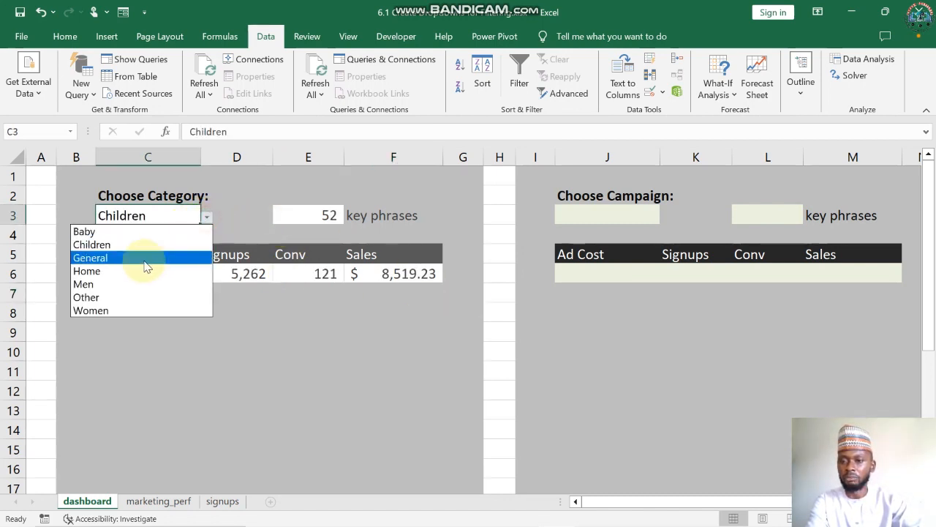
click(145, 260)
click(205, 219)
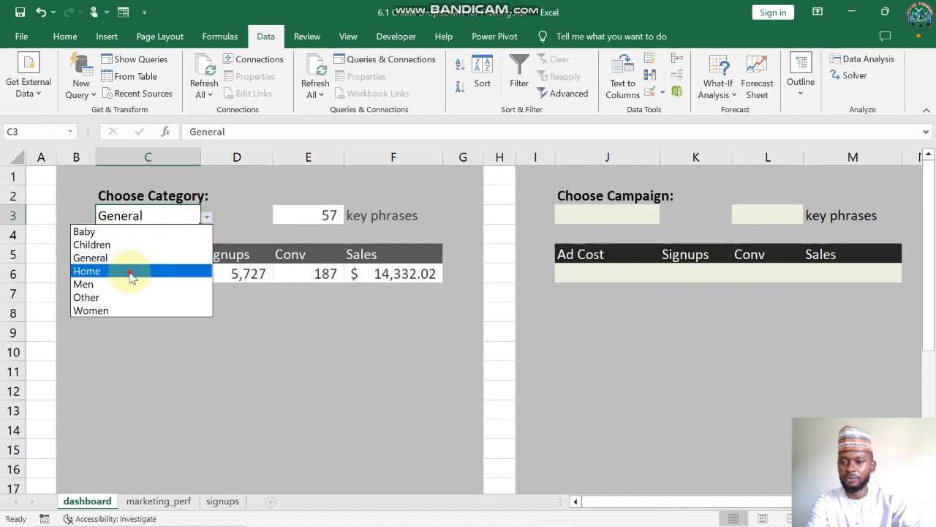
click(129, 271)
click(206, 219)
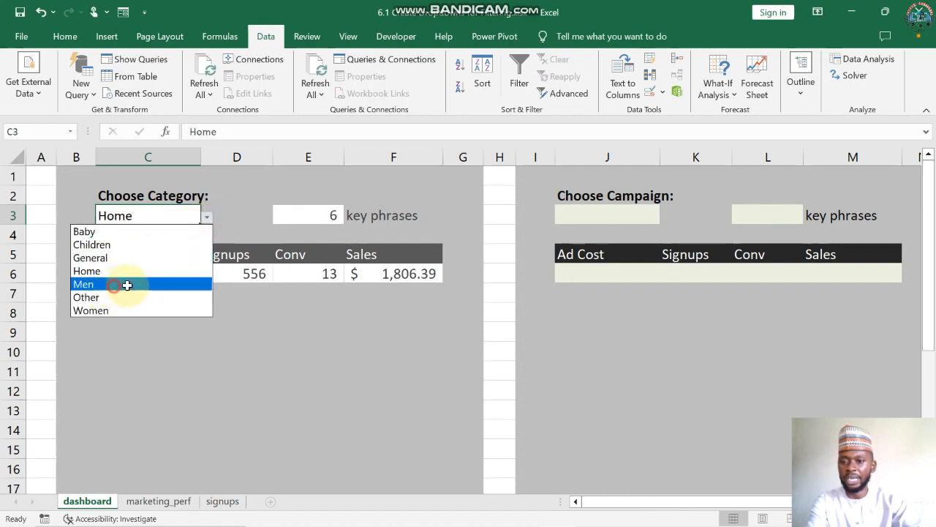
click(125, 283)
click(211, 218)
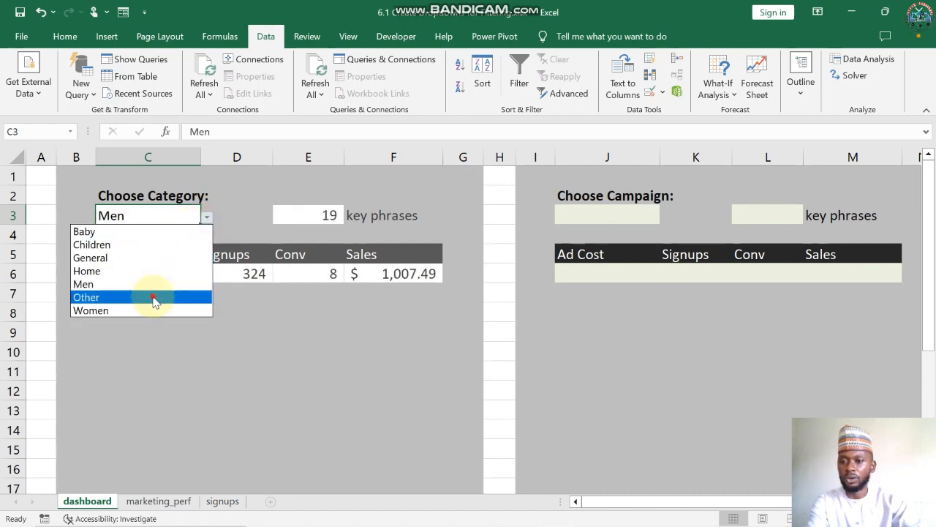
click(154, 295)
click(207, 217)
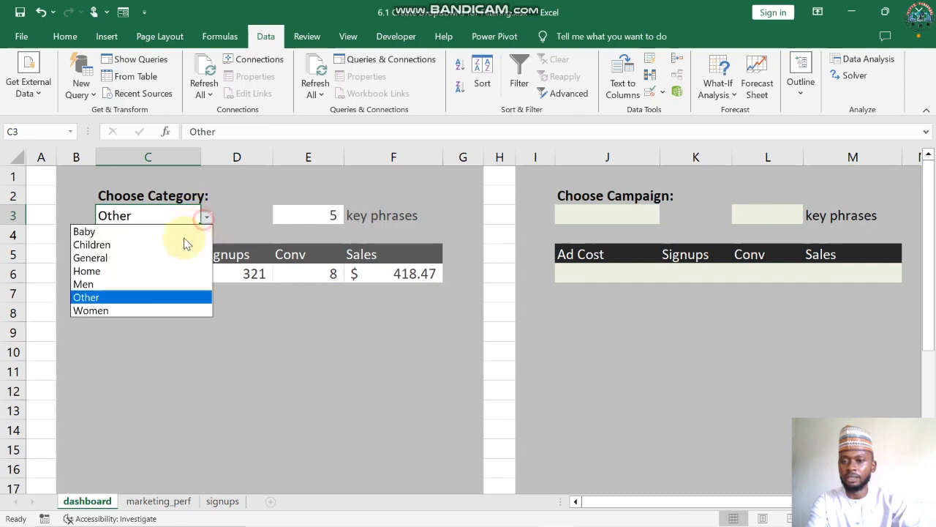
click(146, 310)
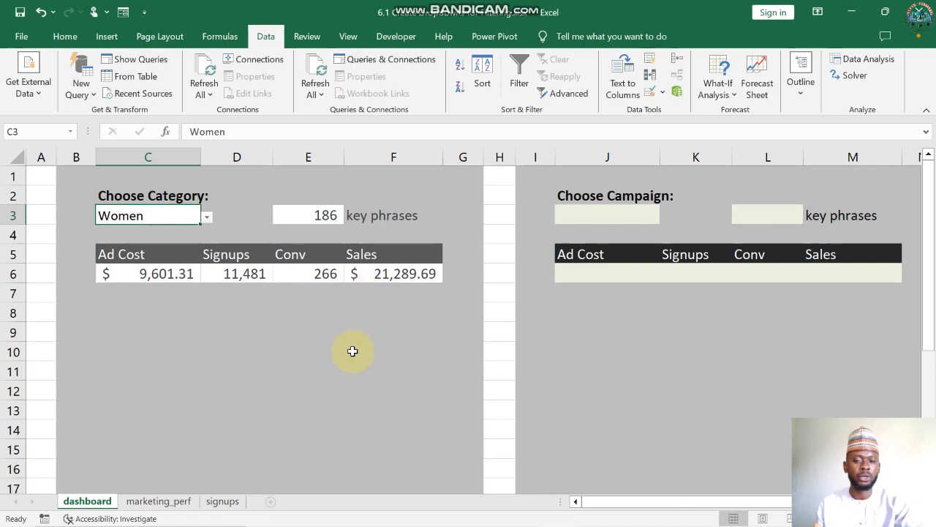
click(155, 501)
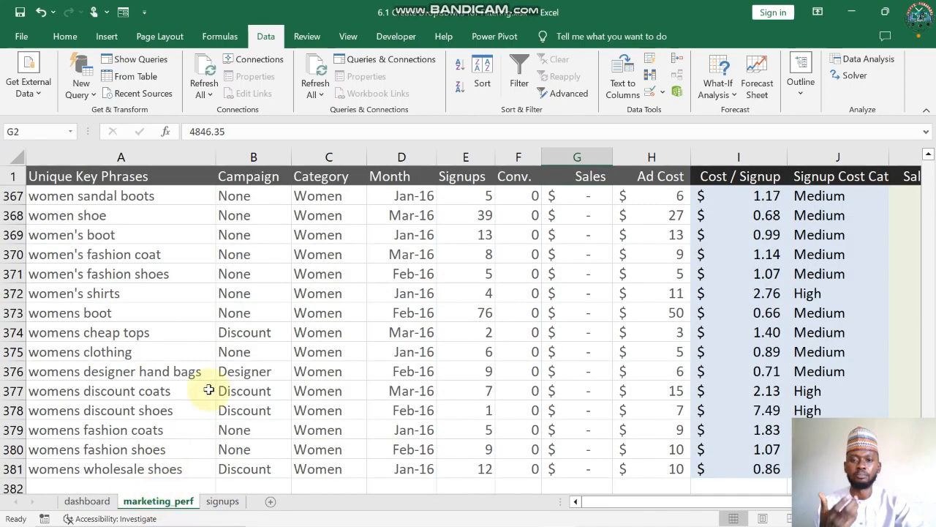
click(96, 505)
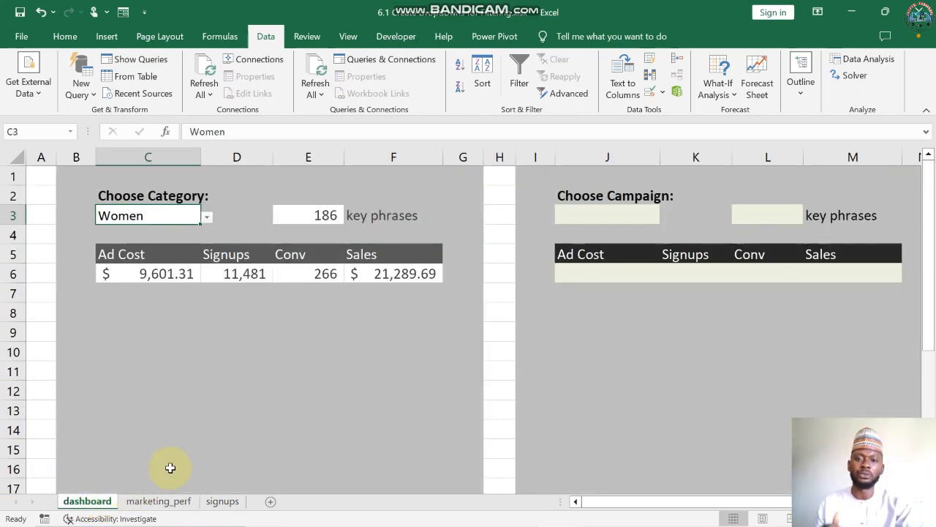
mouse_move(550, 9)
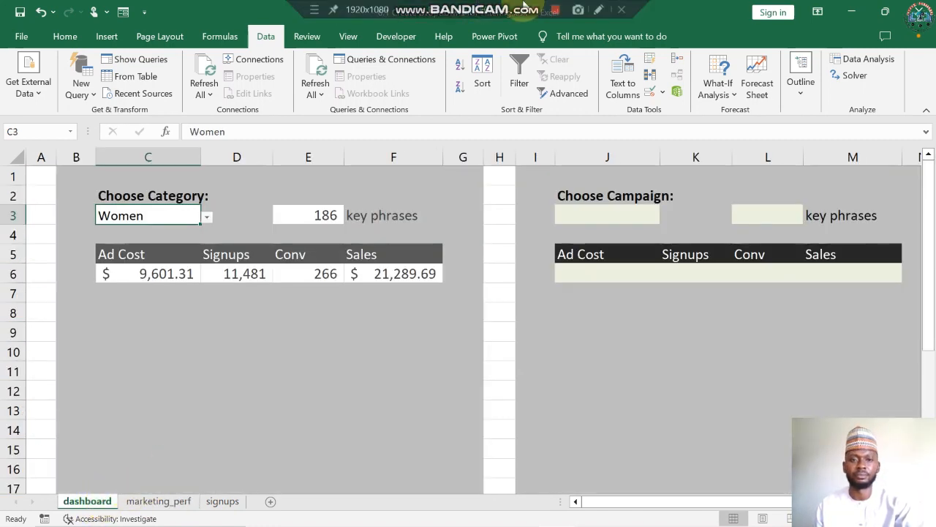